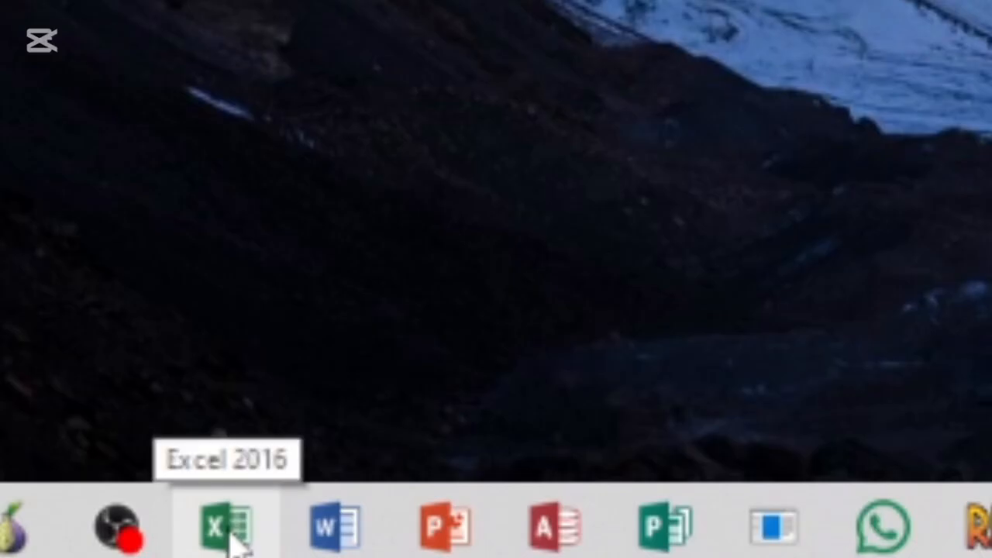
Open Excel and create a new blank workbook.
{"action": "left_click", "coordinate": [231, 538]}
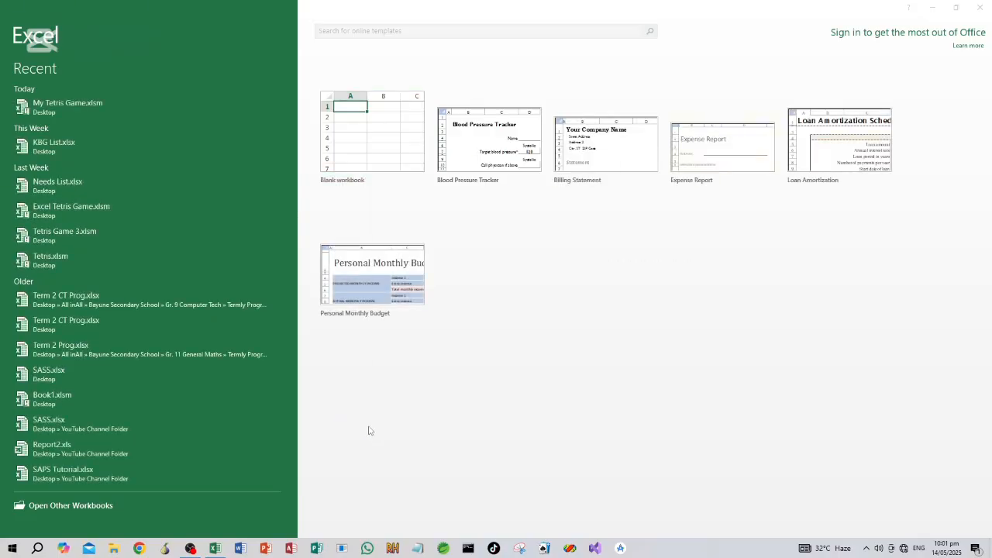
{"action": "left_click", "coordinate": [614, 157]}
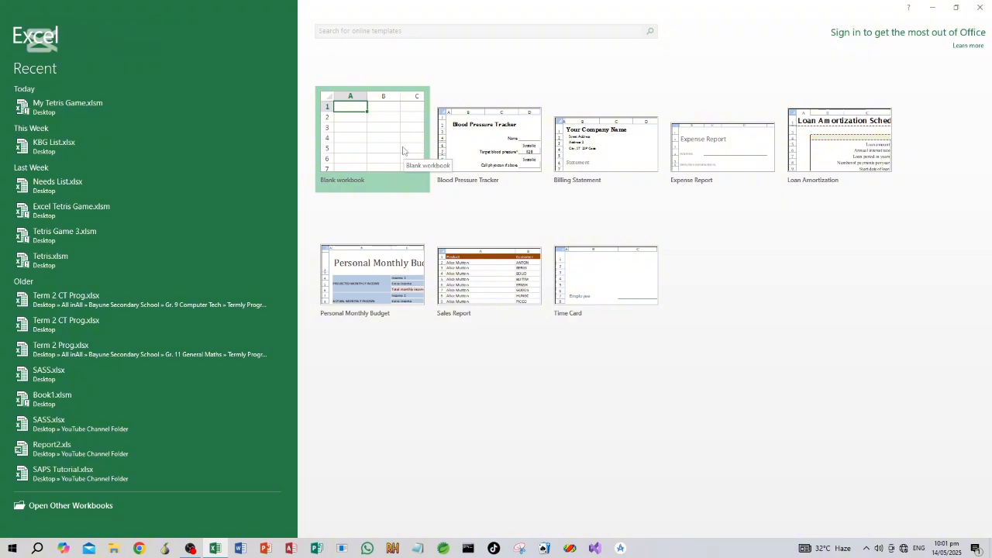
{"action": "left_click", "coordinate": [402, 149]}
{"action": "left_click", "coordinate": [200, 168]}
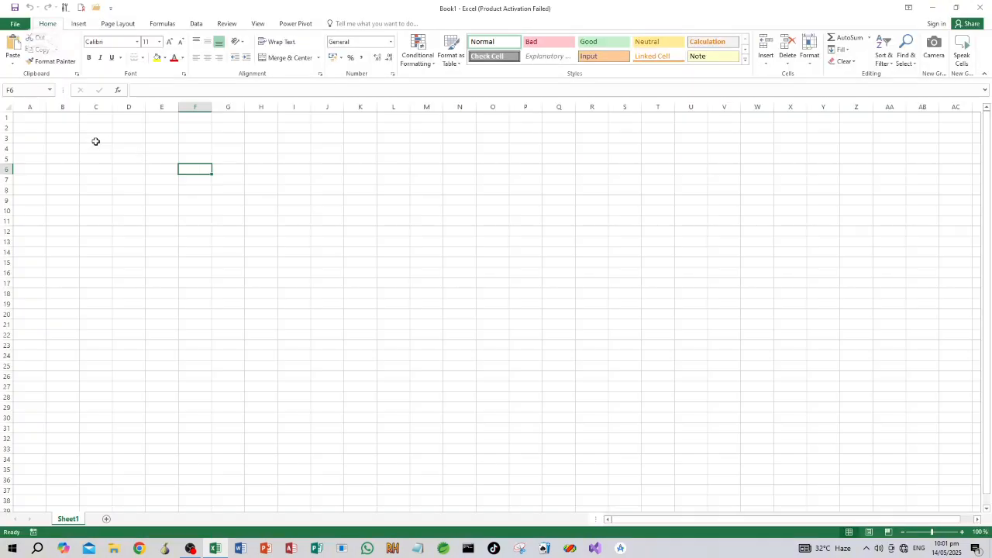
{"action": "left_click", "coordinate": [389, 264]}
{"action": "left_click", "coordinate": [332, 272]}
{"action": "left_click", "coordinate": [277, 265]}
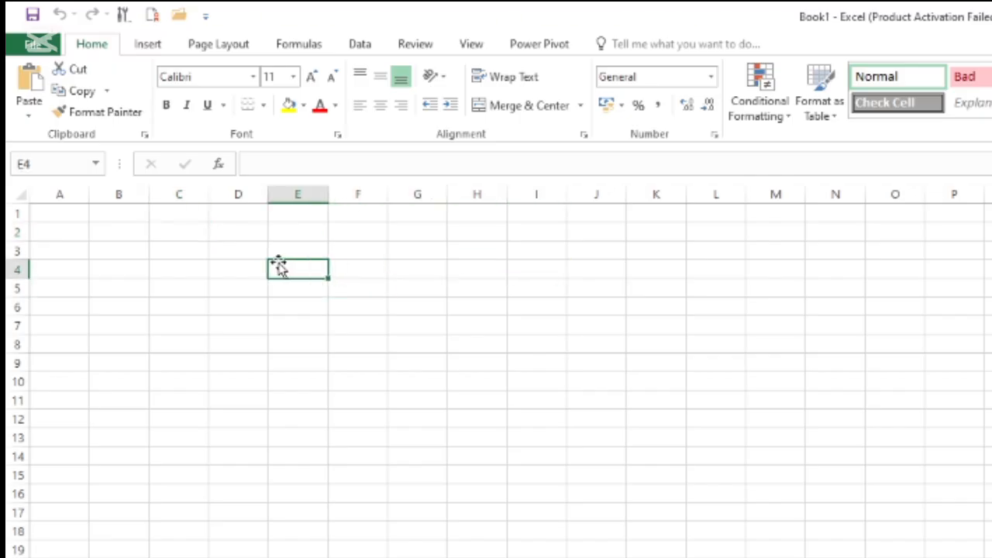
{"action": "left_click", "coordinate": [77, 218]}
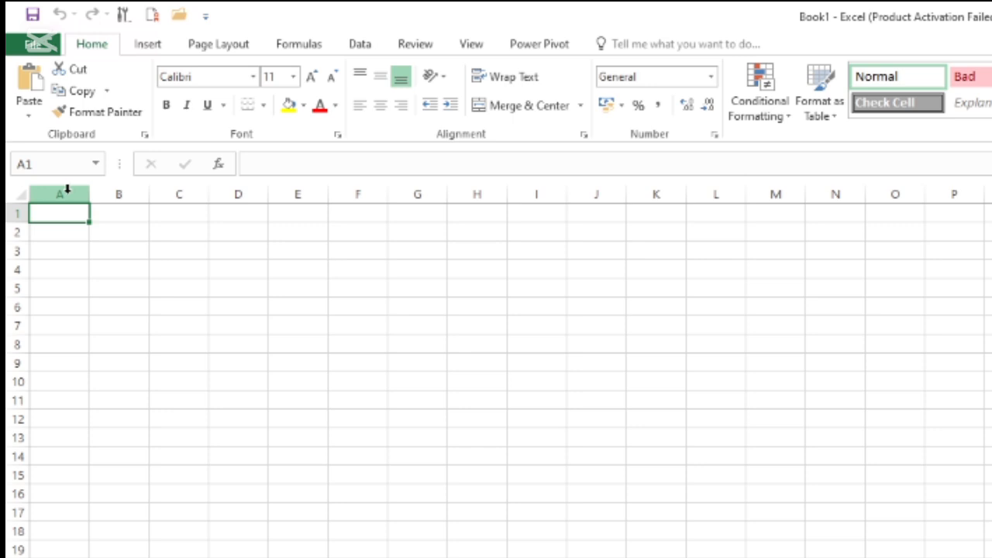
{"action": "left_click", "coordinate": [66, 232]}
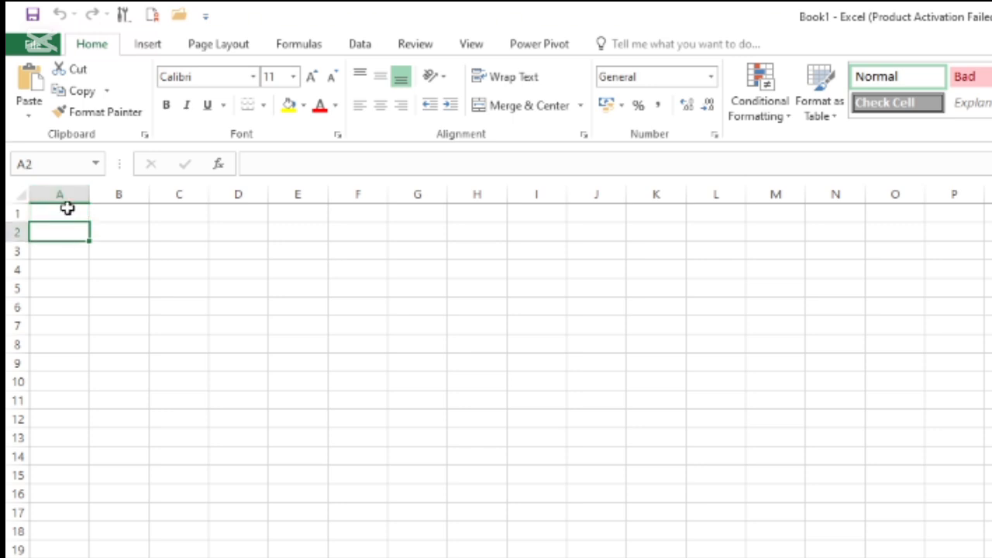
{"action": "left_click", "coordinate": [46, 254]}
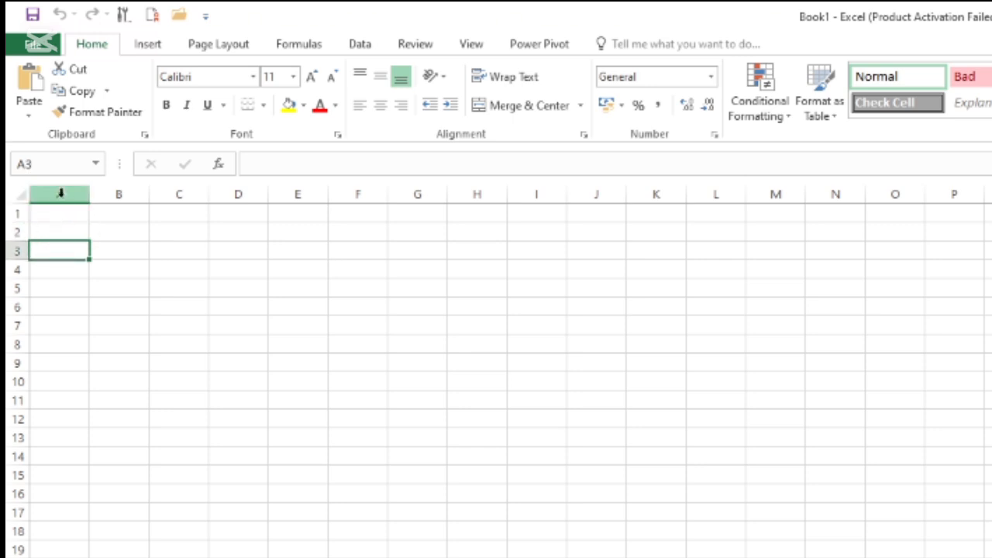
{"action": "left_click", "coordinate": [122, 214]}
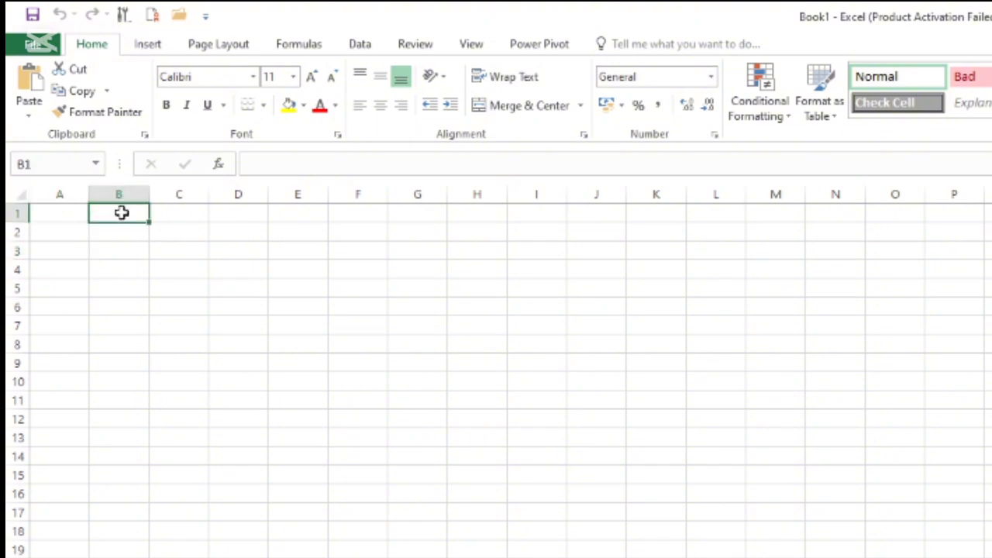
{"action": "left_click", "coordinate": [114, 230]}
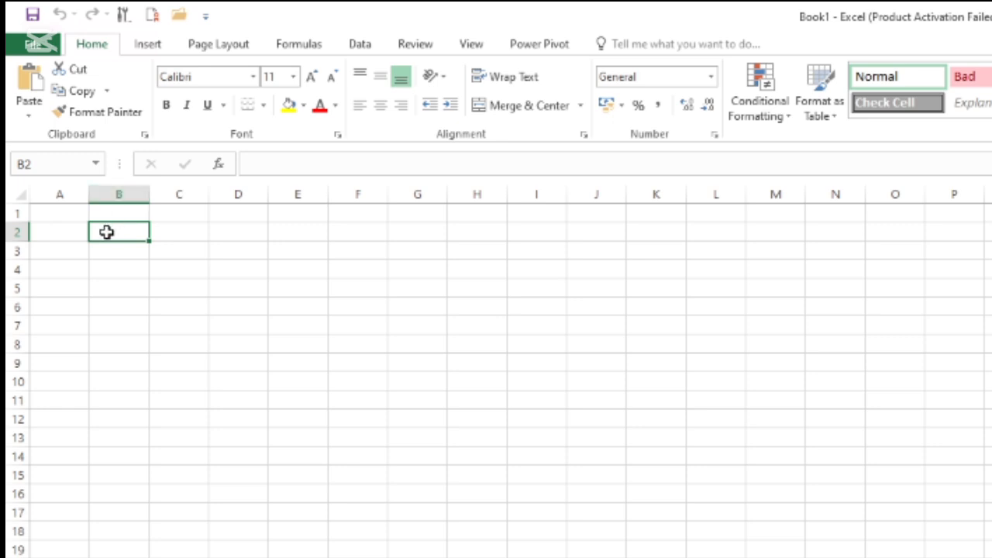
{"action": "left_click", "coordinate": [834, 194]}
{"action": "left_click", "coordinate": [715, 288]}
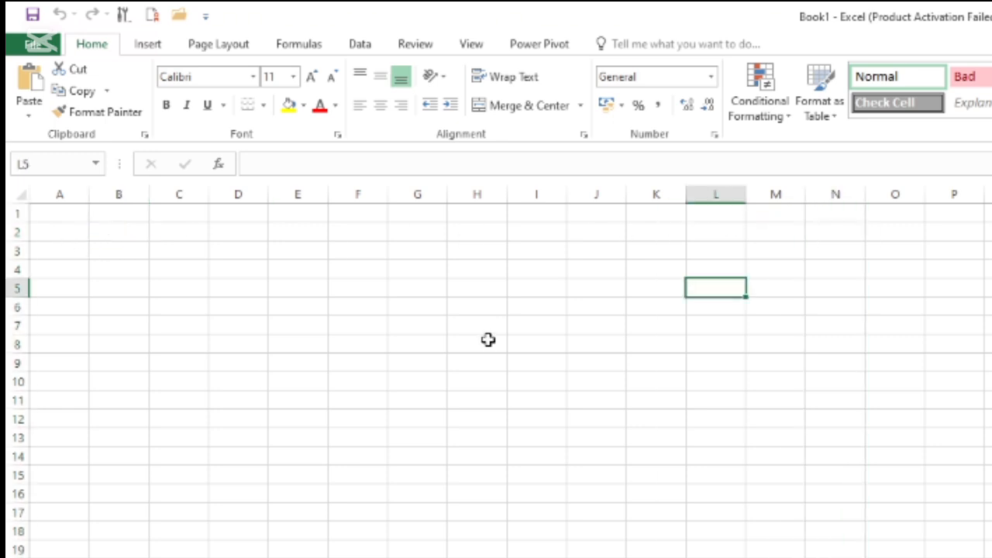
{"action": "left_click", "coordinate": [75, 215]}
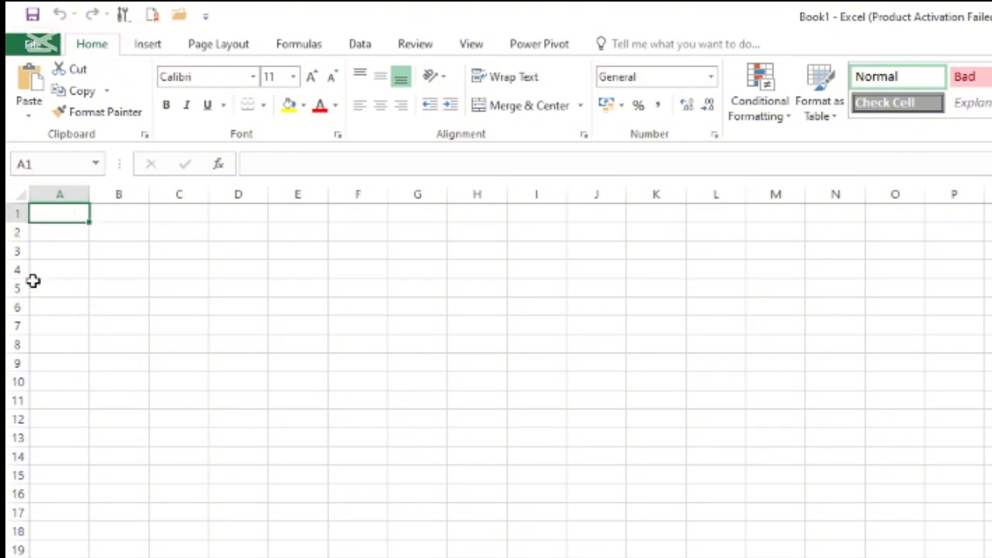
{"action": "left_click", "coordinate": [62, 320], "text": "shift"}
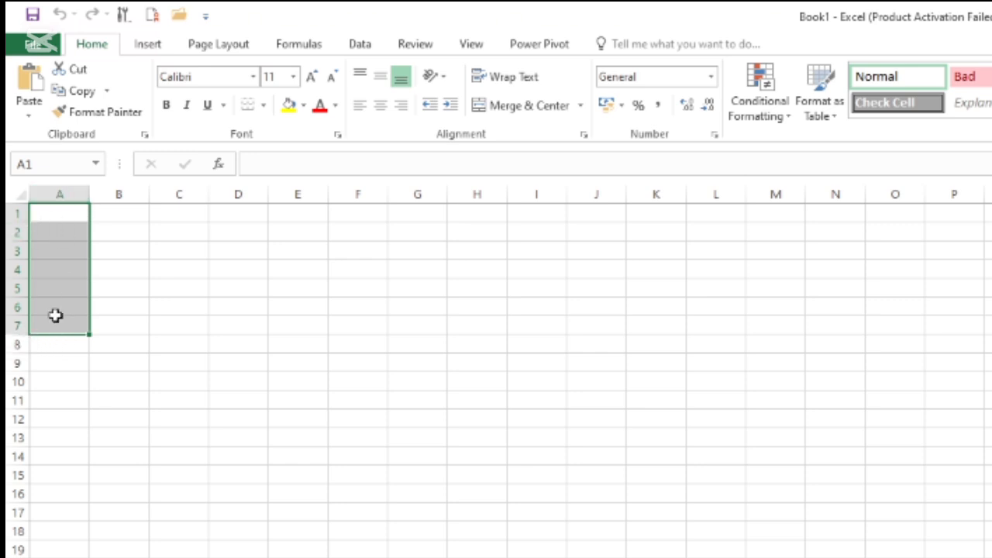
{"action": "left_click", "coordinate": [318, 332]}
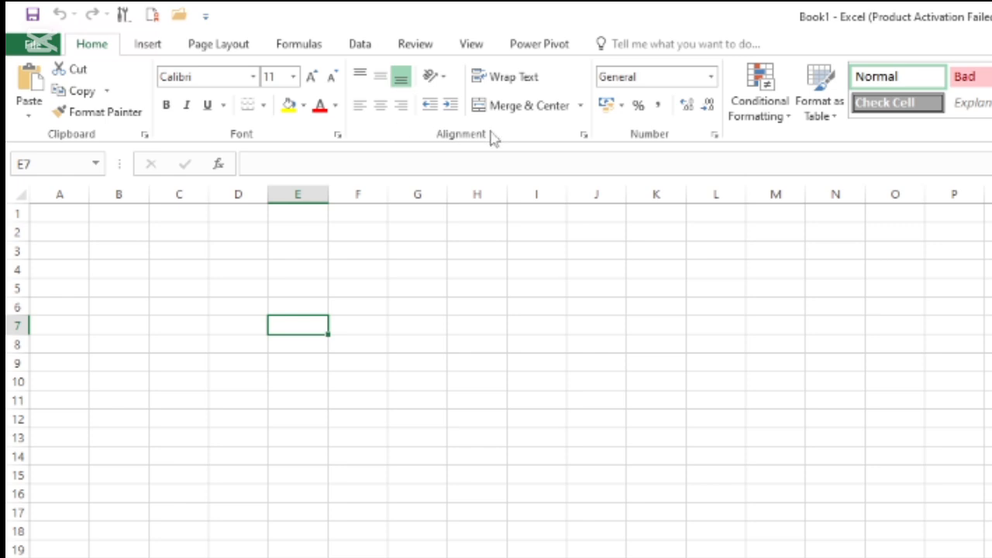
Customize the ribbon so that the Developer tab is included among the main tabs.
{"action": "right_click", "coordinate": [548, 131]}
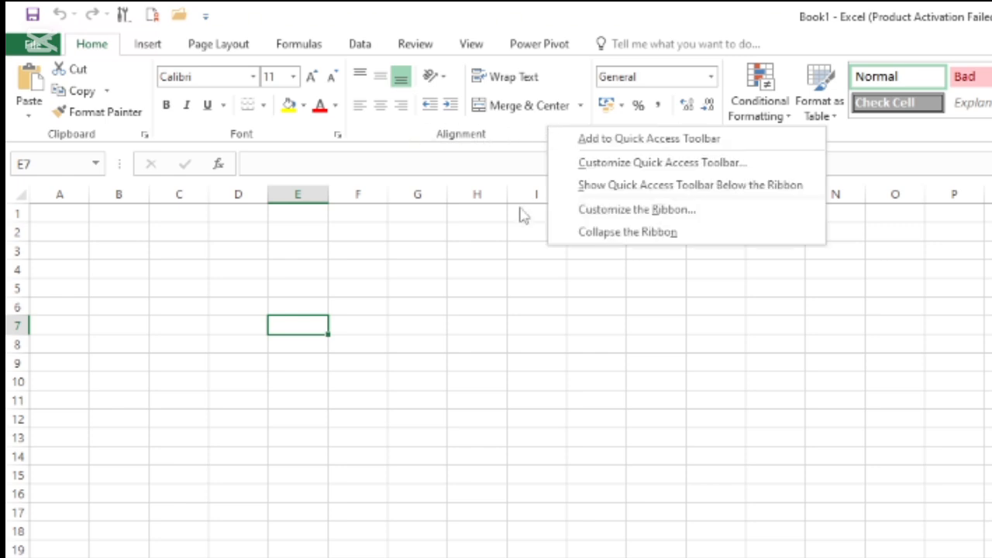
{"action": "key", "text": "Escape"}
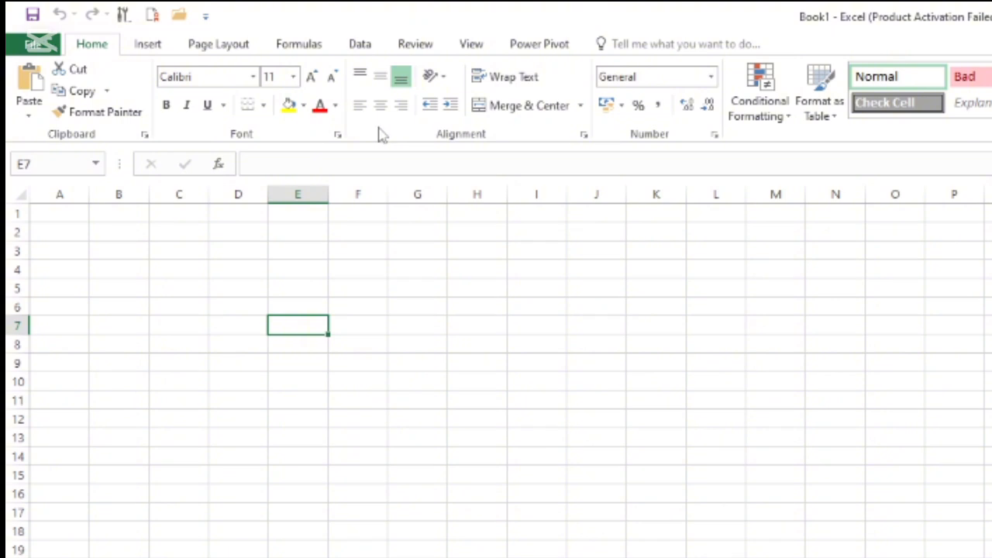
{"action": "right_click", "coordinate": [380, 136]}
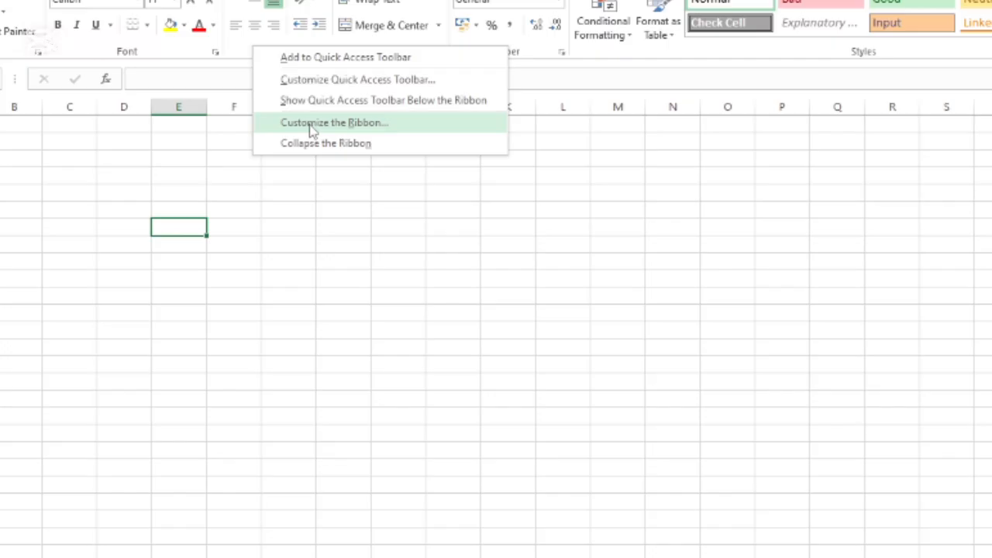
{"action": "left_click", "coordinate": [310, 130]}
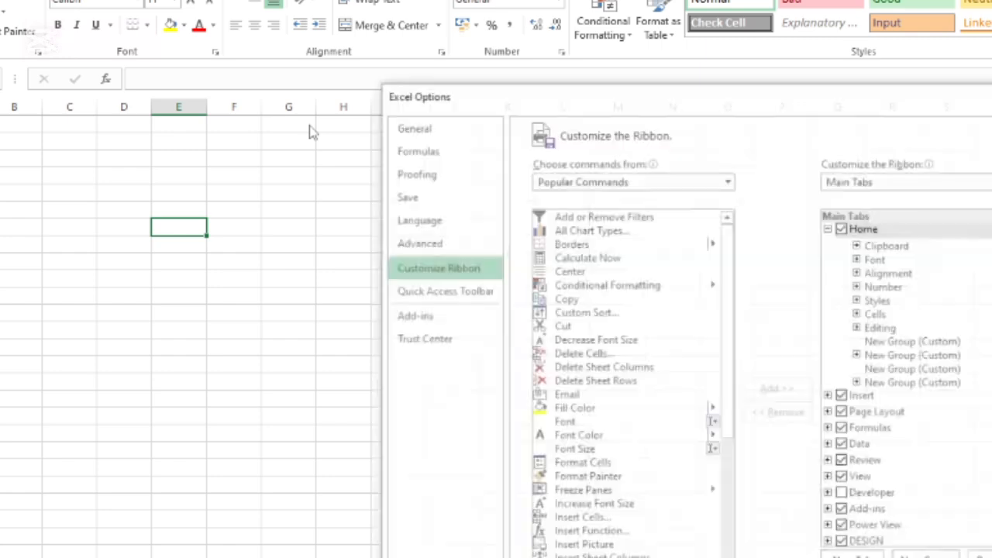
{"action": "left_click_drag", "start_coordinate": [653, 106], "coordinate": [599, 83]}
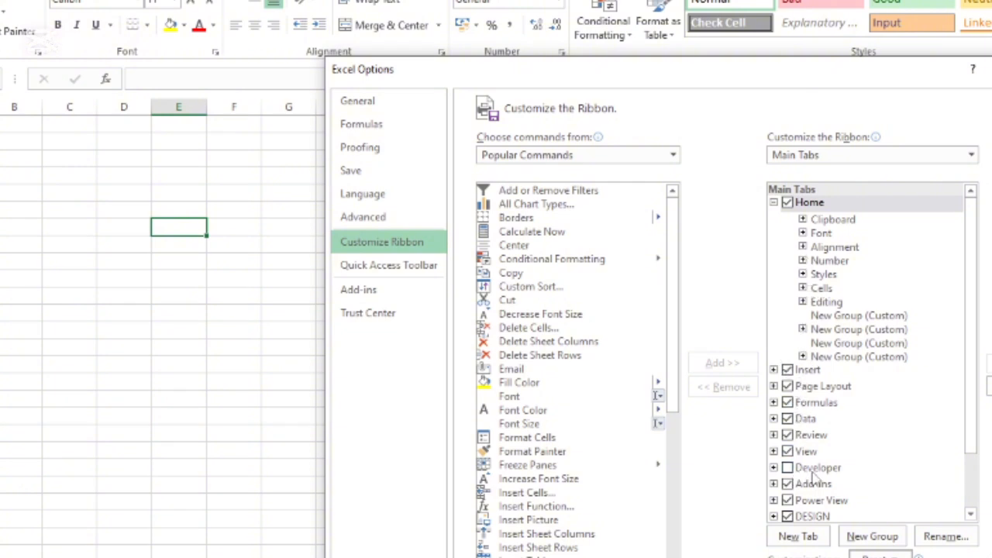
{"action": "left_click", "coordinate": [787, 468]}
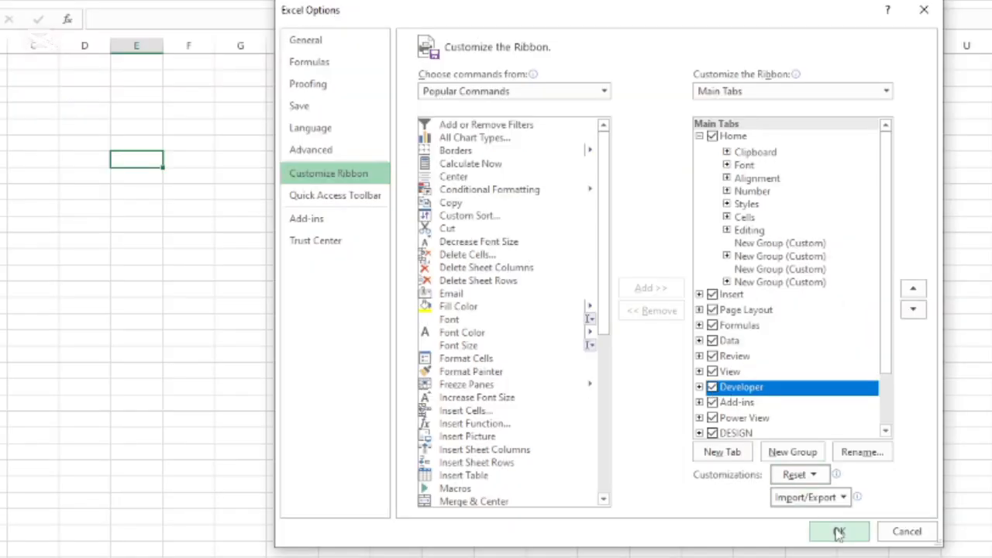
{"action": "left_click", "coordinate": [838, 531]}
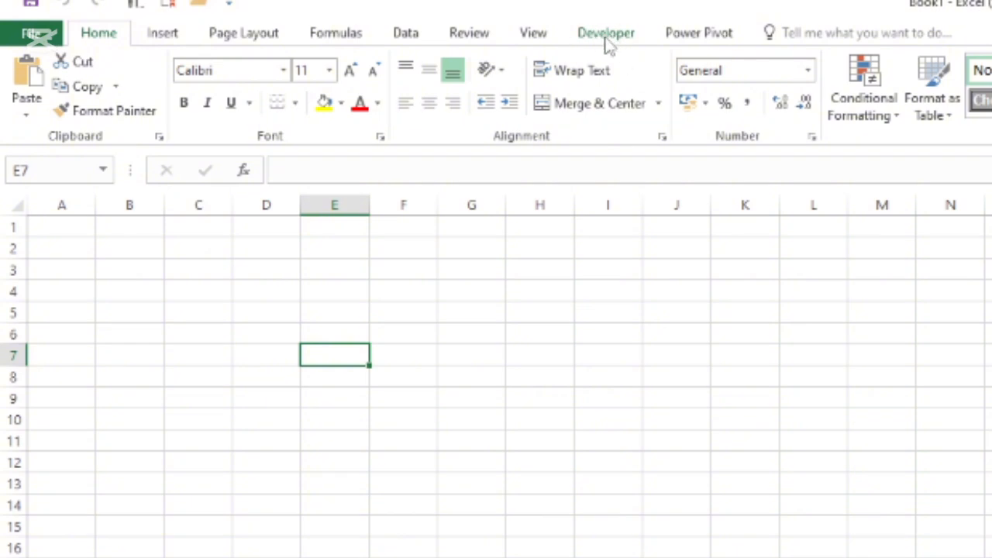
{"action": "left_click", "coordinate": [636, 266]}
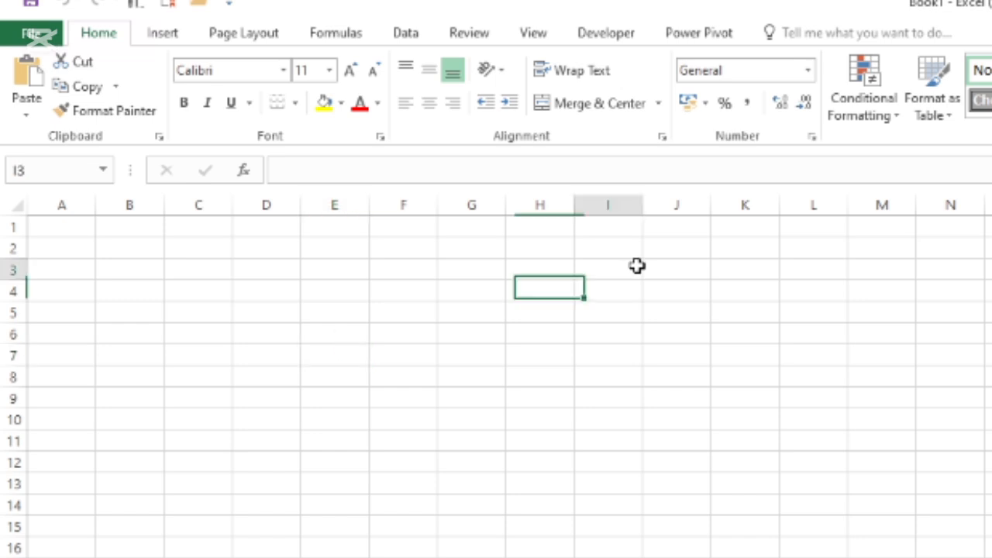
{"action": "left_click", "coordinate": [418, 377]}
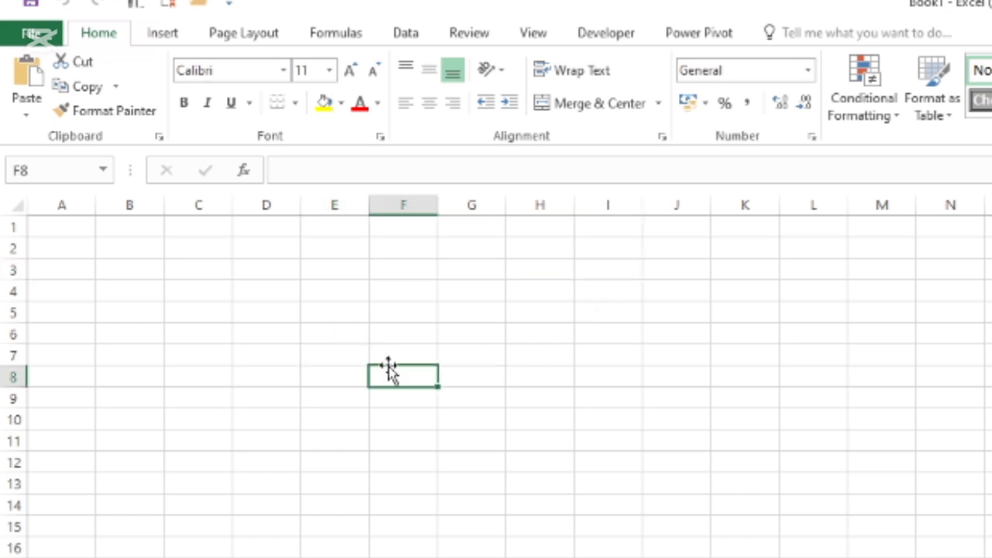
{"action": "left_click", "coordinate": [212, 249]}
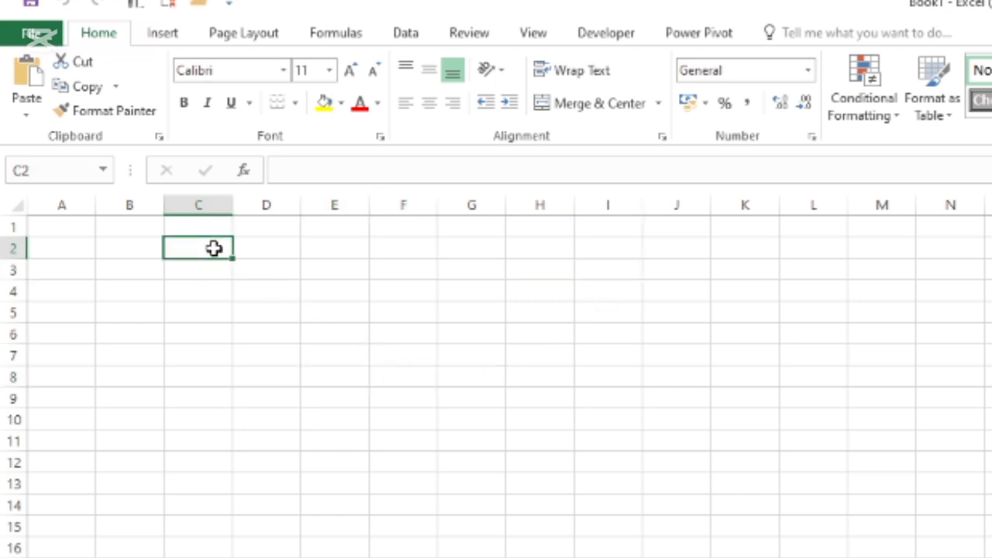
{"action": "left_click", "coordinate": [133, 252]}
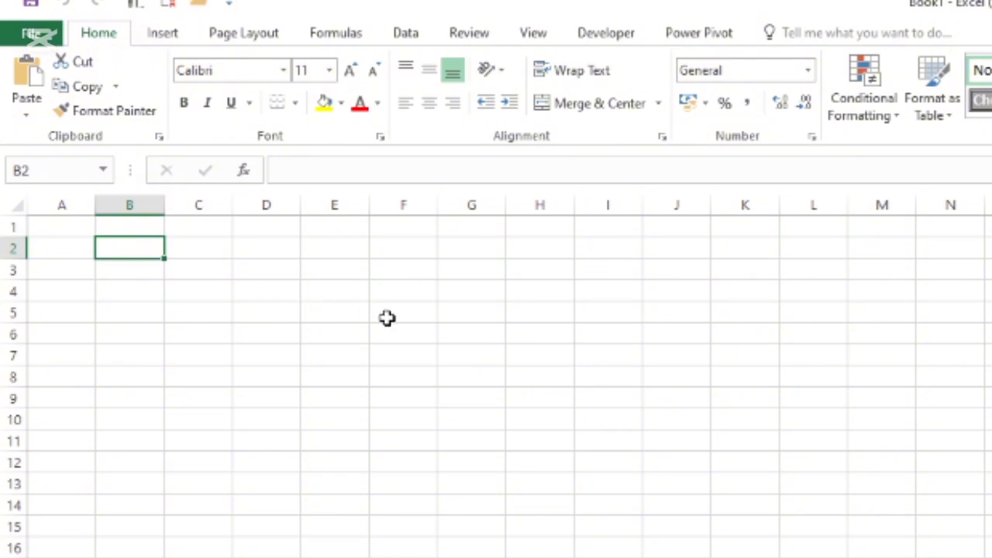
Enter the headings Name, Surname and Date of Birth in cells A1, B1 and C1.
{"action": "left_click", "coordinate": [84, 226]}
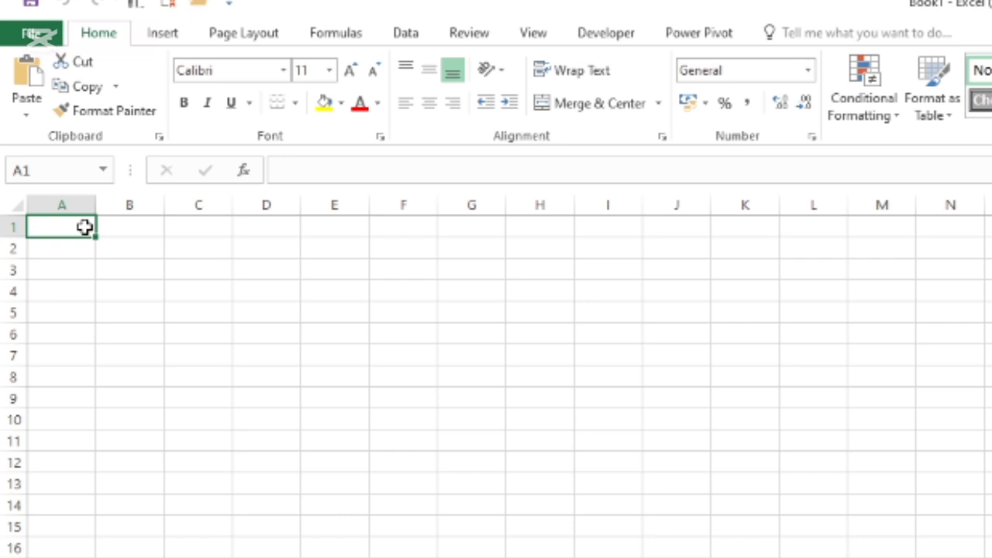
{"action": "type", "text": "Name"}
{"action": "left_click", "coordinate": [135, 227]}
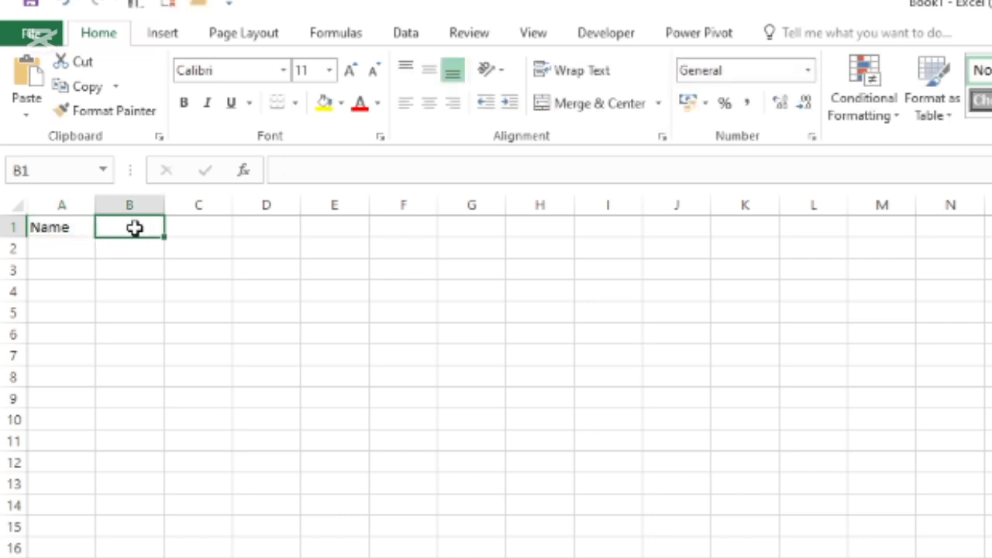
{"action": "type", "text": "Surnam"}
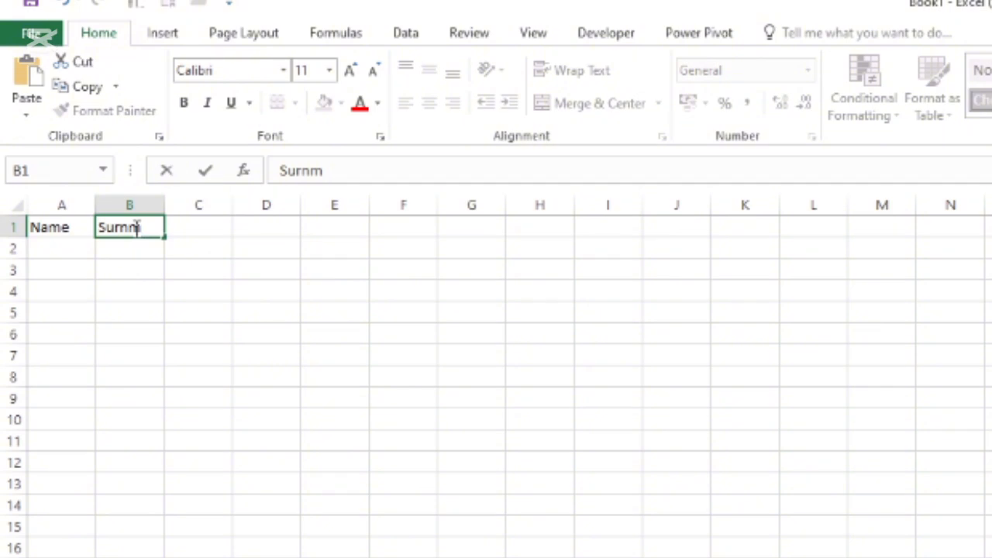
{"action": "type", "text": "e"}
{"action": "left_click", "coordinate": [198, 225]}
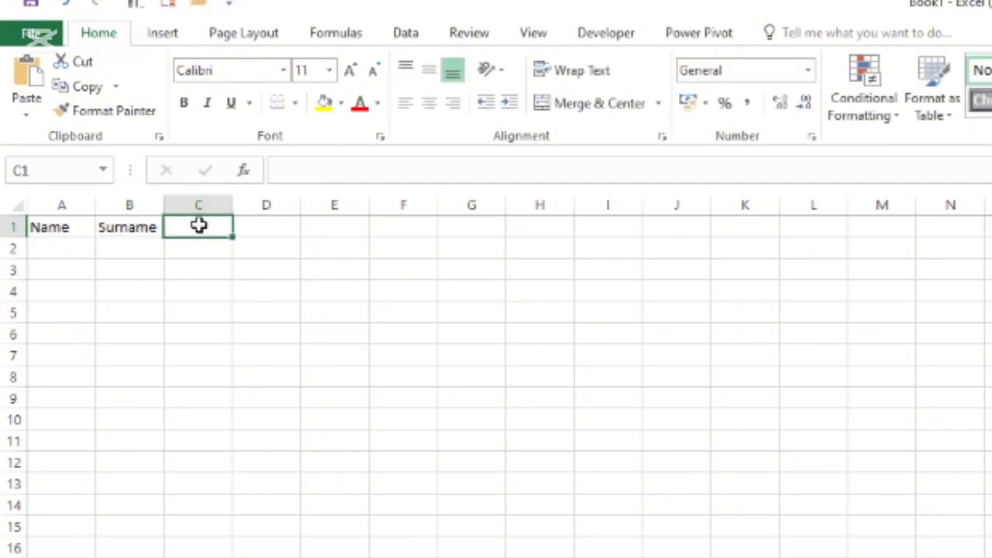
{"action": "type", "text": "D"}
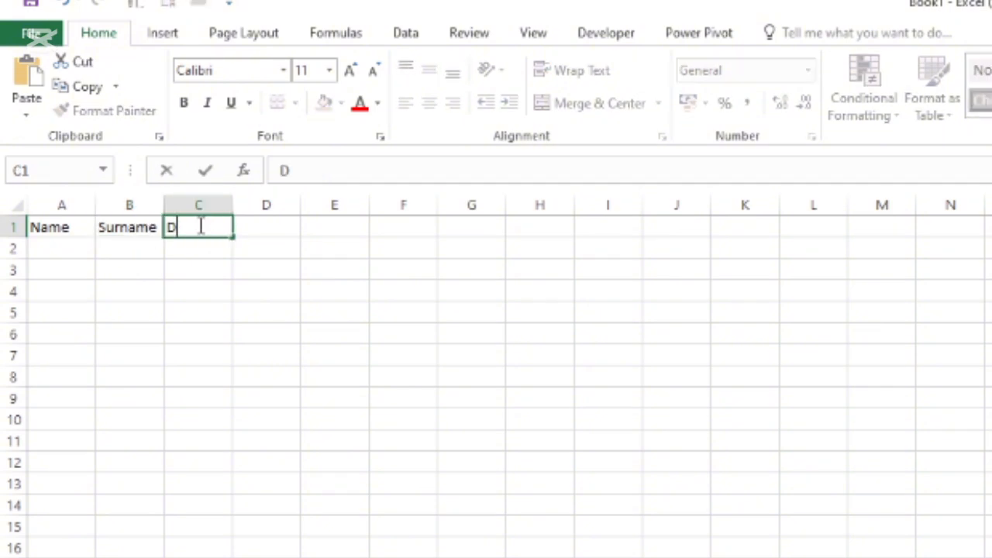
{"action": "type", "text": "ate of Birth"}
{"action": "left_click", "coordinate": [306, 284]}
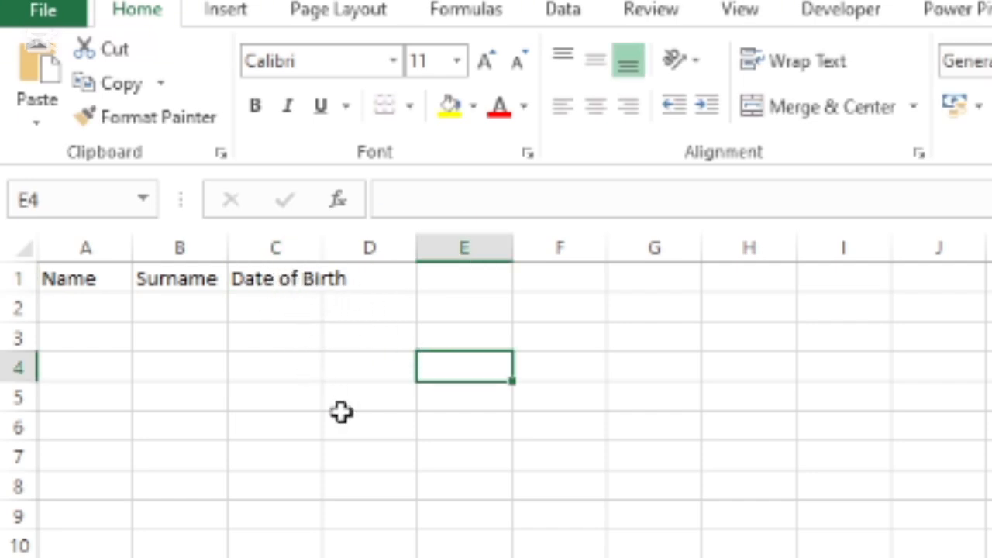
Widen column C until the whole Date of Birth heading fits inside it.
{"action": "left_click", "coordinate": [276, 240]}
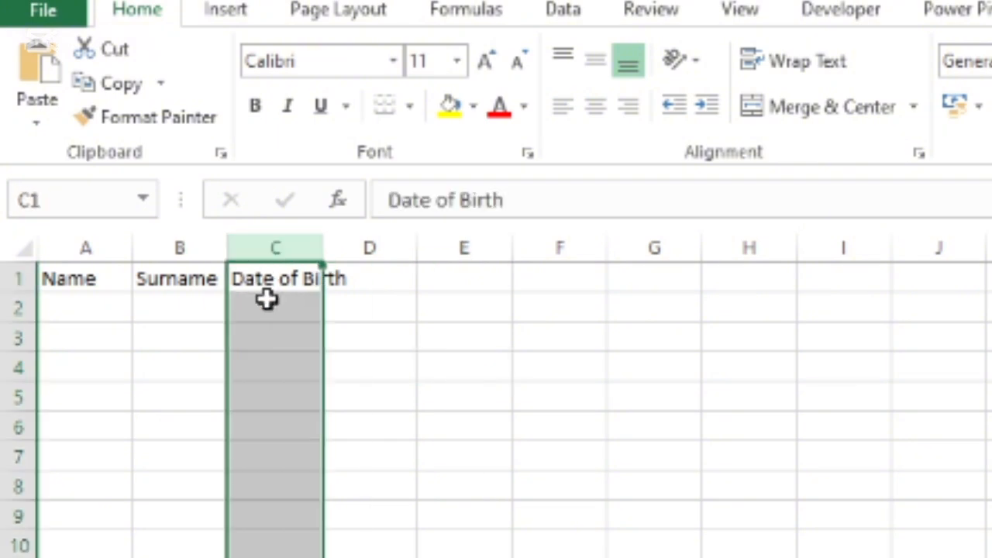
{"action": "mouse_move", "coordinate": [322, 243]}
{"action": "left_mouse_down"}
{"action": "mouse_move", "coordinate": [330, 243]}
{"action": "mouse_move", "coordinate": [312, 244]}
{"action": "left_mouse_up"}
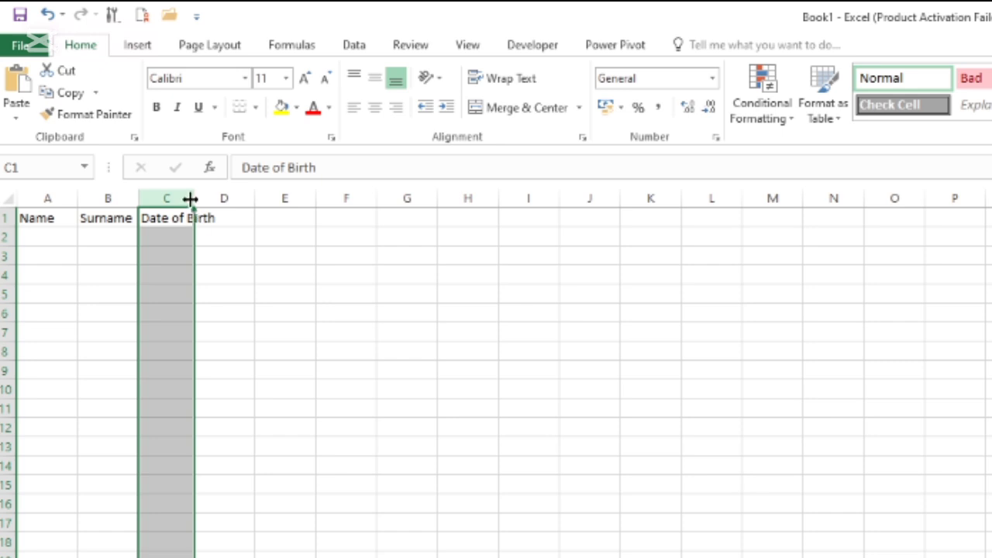
{"action": "left_click_drag", "start_coordinate": [190, 197], "coordinate": [222, 198]}
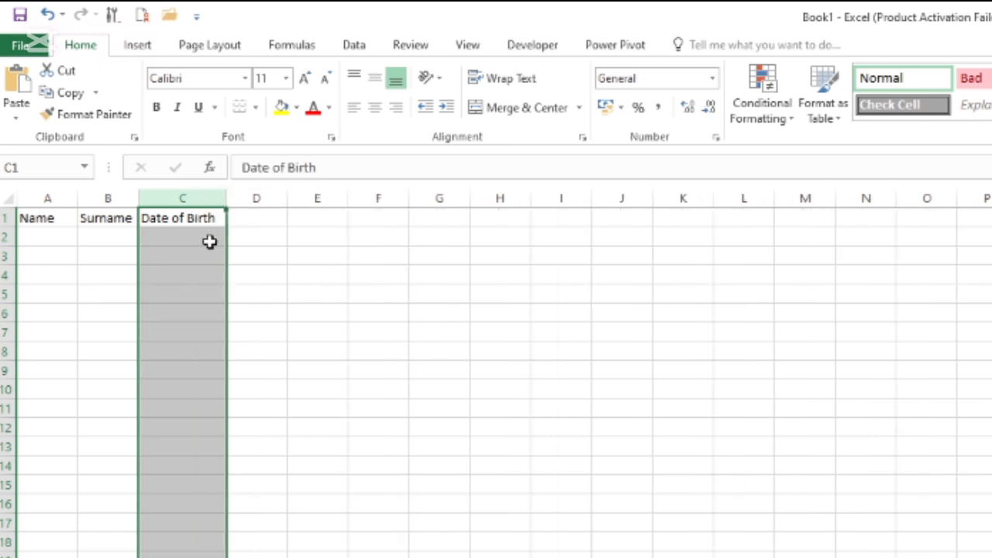
{"action": "left_click", "coordinate": [267, 288]}
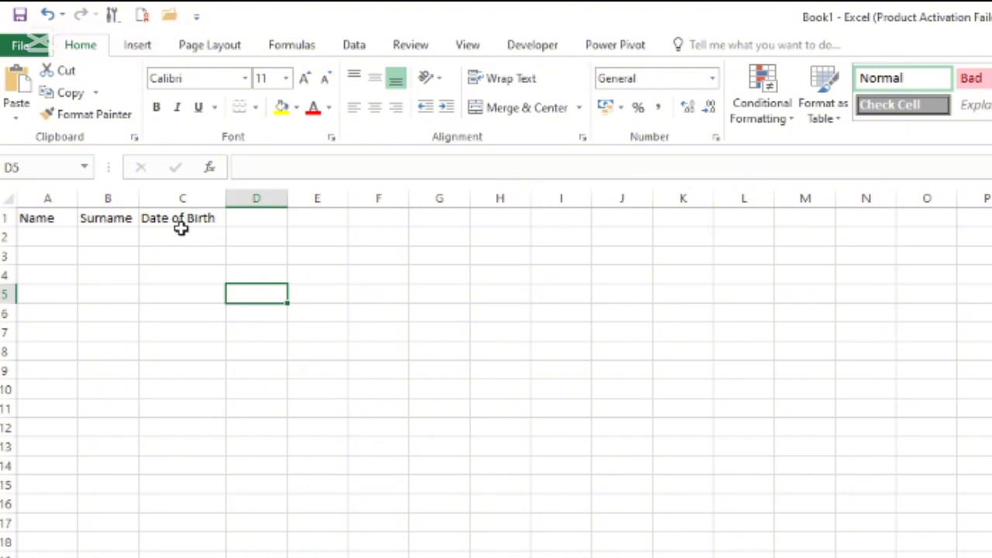
Narrow column C so it is too small for its heading and wrap the text of cell C1 onto two lines.
{"action": "left_click_drag", "start_coordinate": [225, 199], "coordinate": [187, 201]}
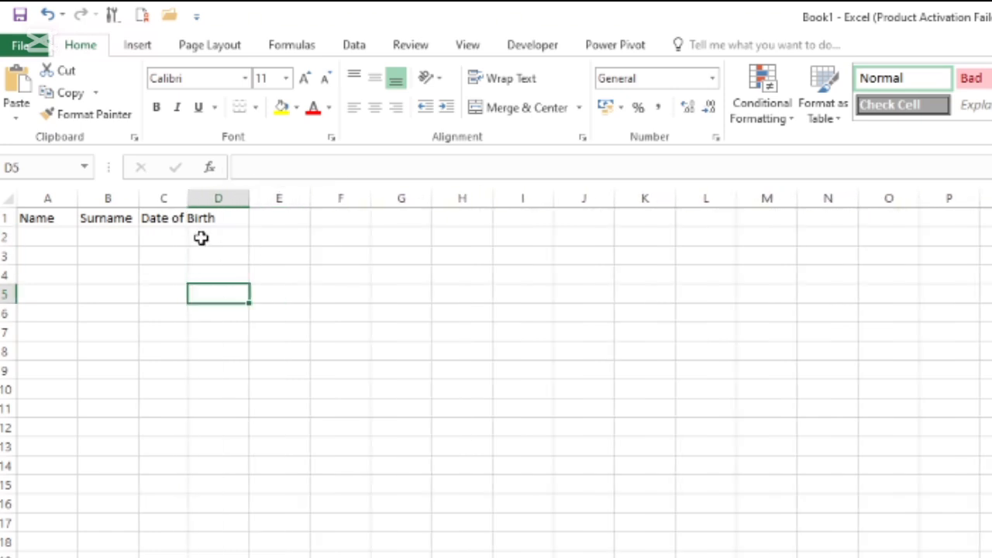
{"action": "left_click", "coordinate": [162, 217]}
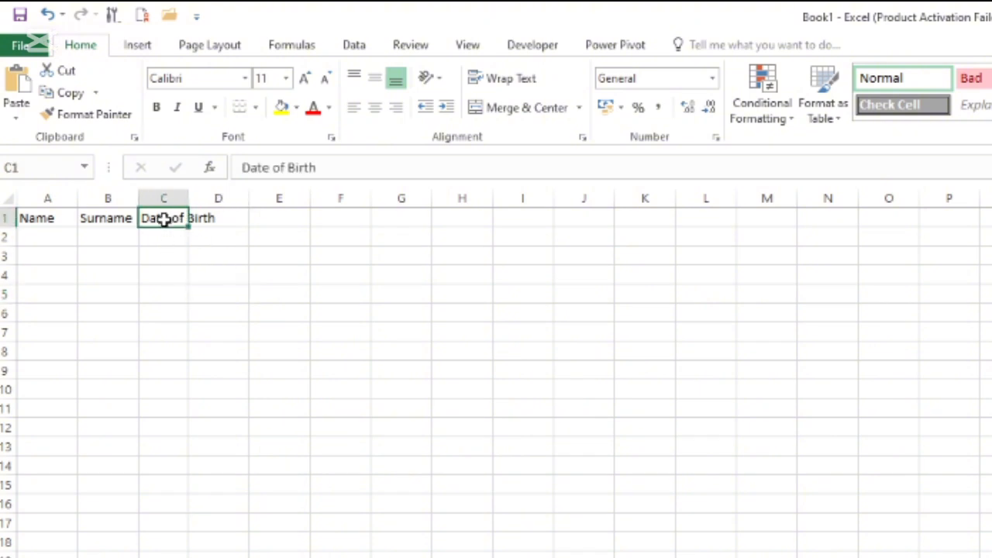
{"action": "left_click", "coordinate": [495, 82]}
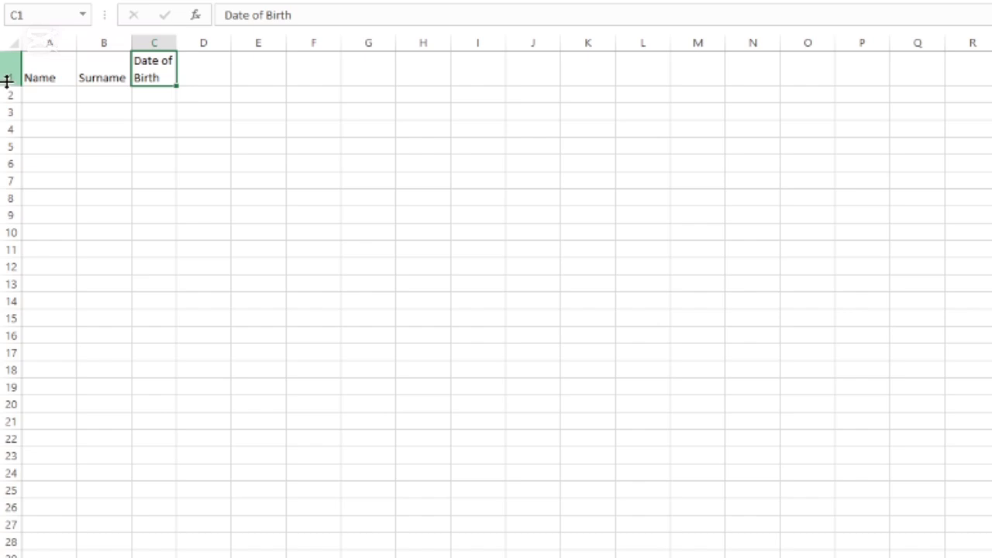
Centre the headings in row 1 horizontally and vertically and make them bold.
{"action": "left_click", "coordinate": [6, 76]}
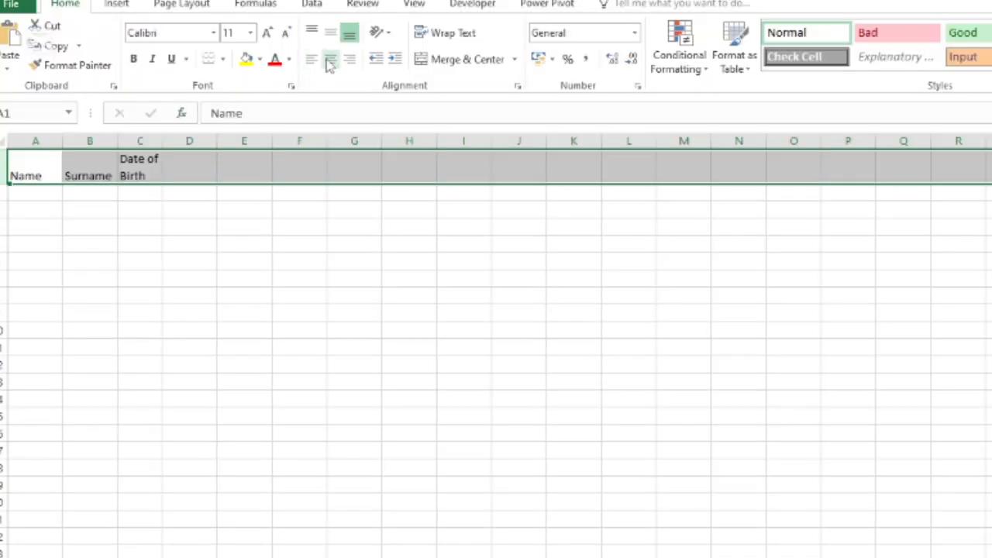
{"action": "left_click", "coordinate": [330, 60]}
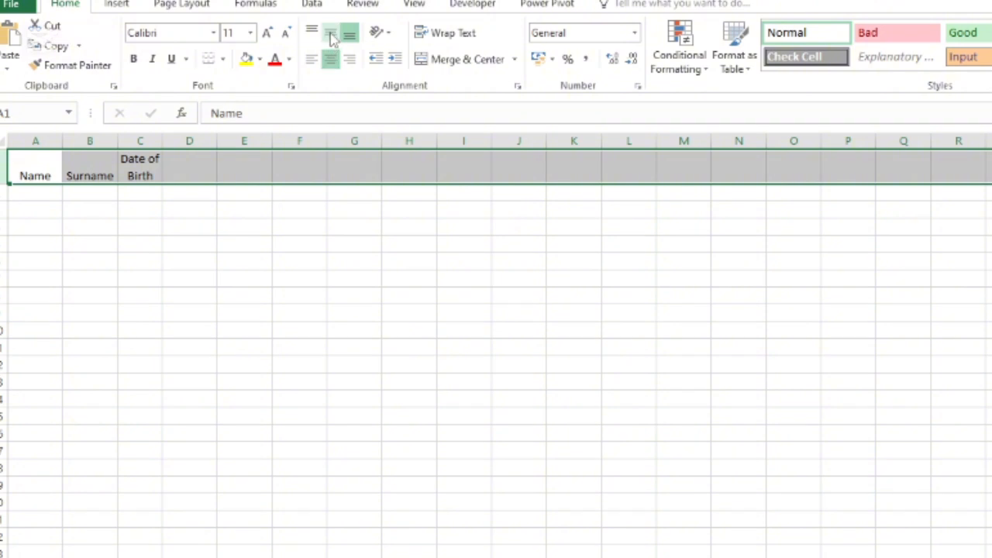
{"action": "left_click", "coordinate": [330, 32]}
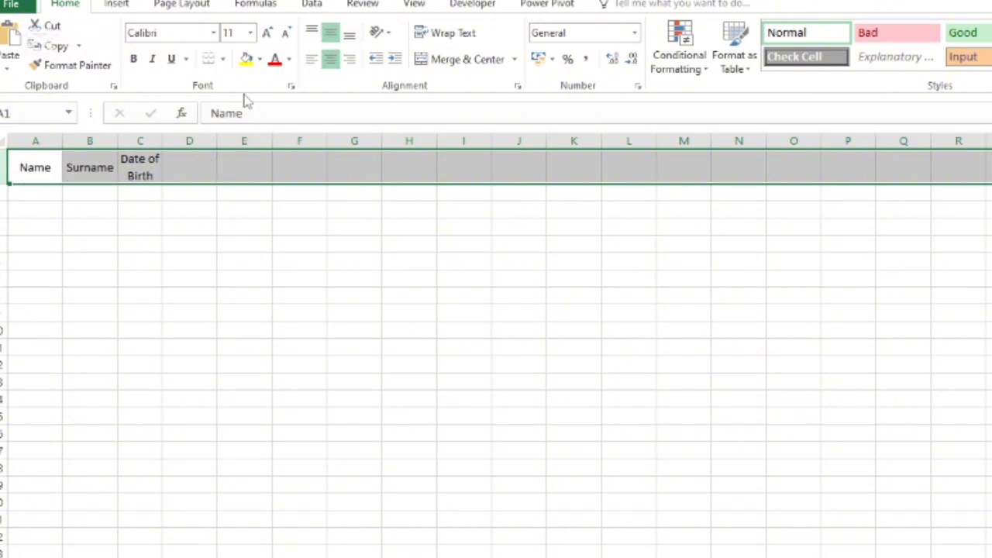
{"action": "left_click", "coordinate": [133, 59]}
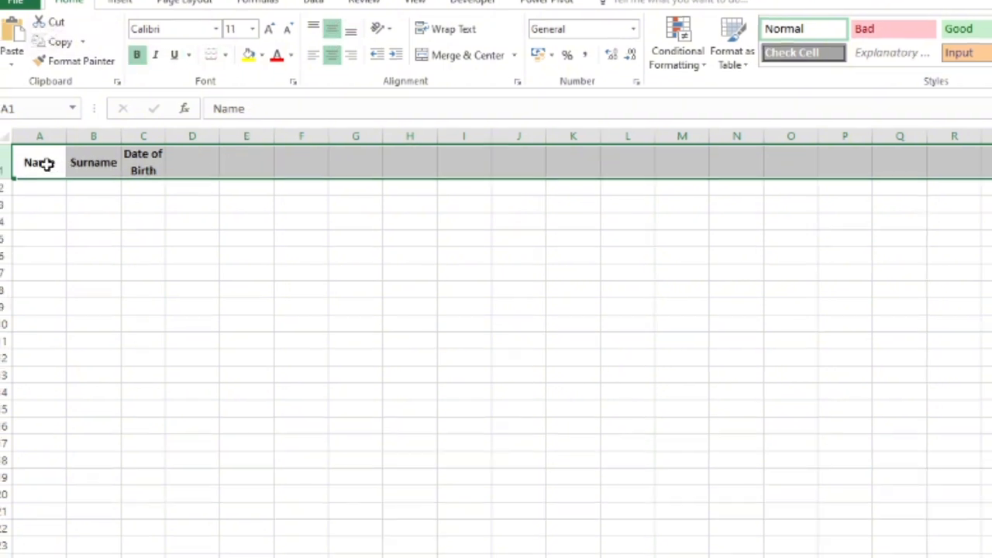
{"action": "left_click", "coordinate": [94, 188]}
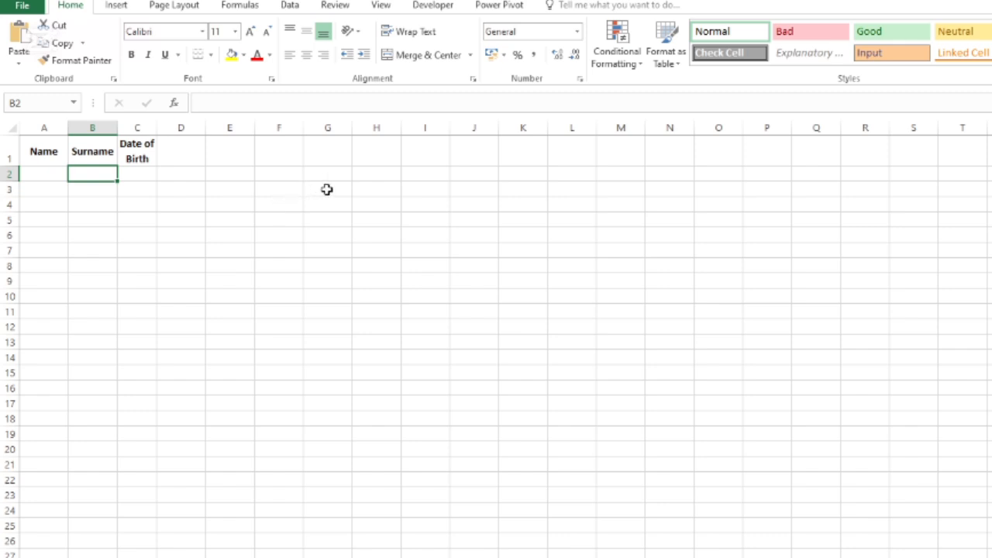
Enter Hello and World in cell K4 on two separate lines within the cell.
{"action": "left_click", "coordinate": [529, 204]}
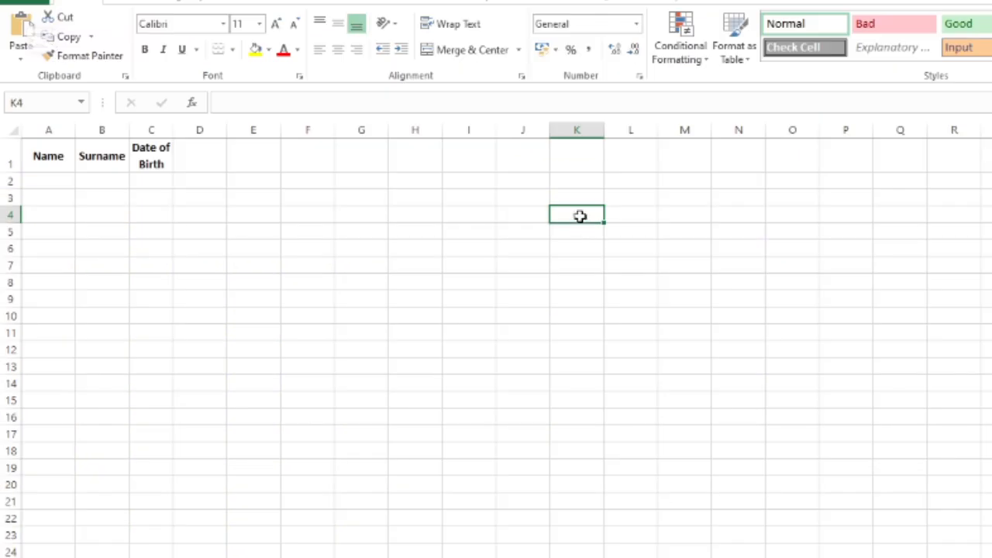
{"action": "double_click", "coordinate": [544, 199]}
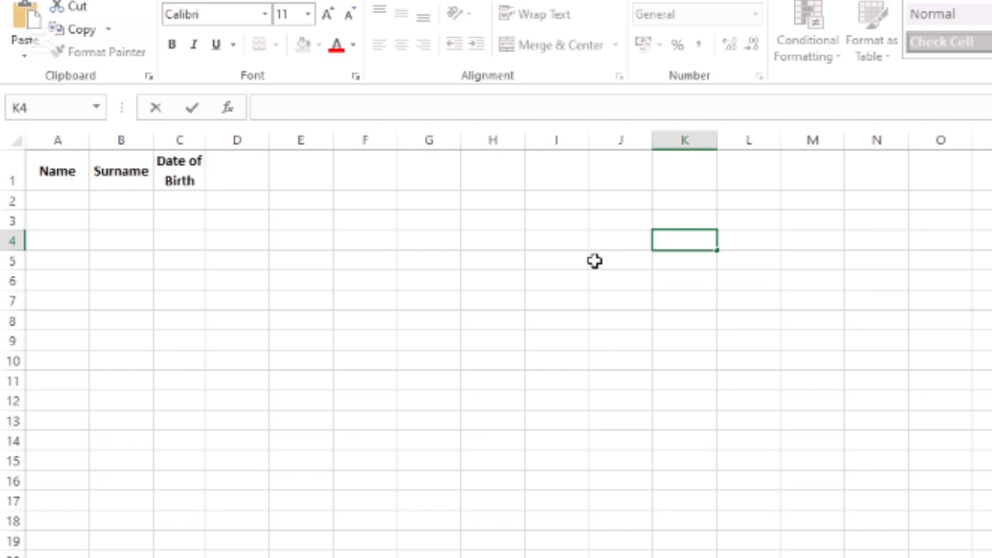
{"action": "type", "text": "He"}
{"action": "type", "text": "llo"}
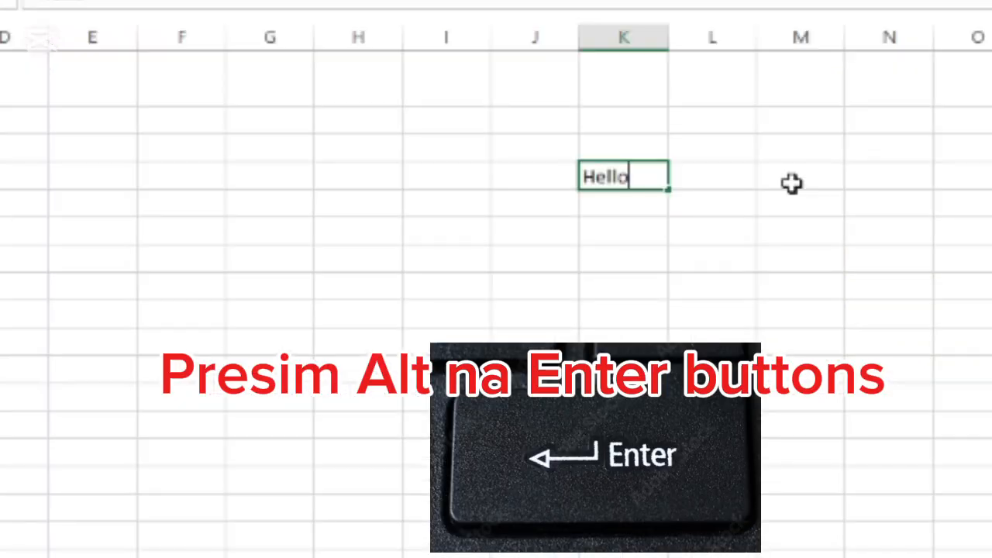
{"action": "key", "text": "alt+Return"}
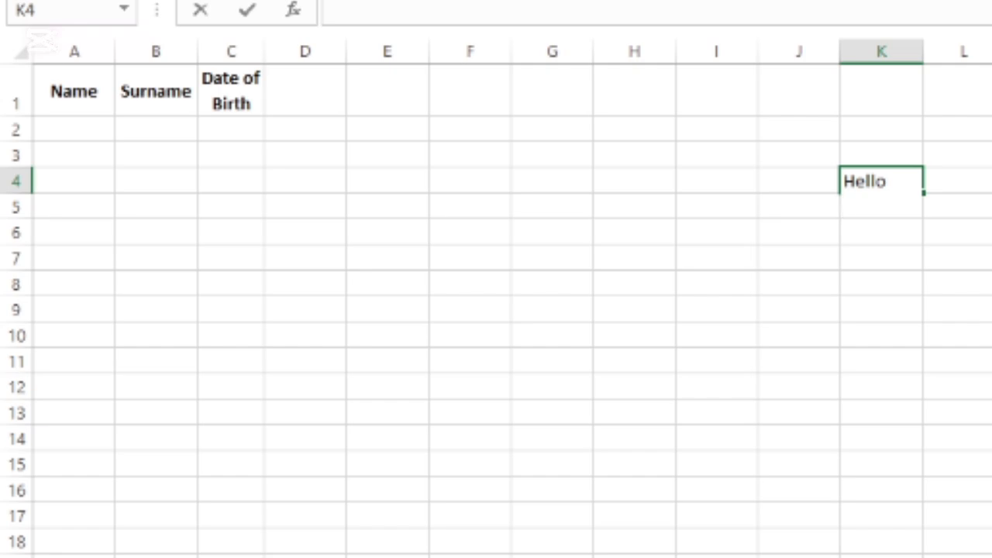
{"action": "type", "text": "World"}
{"action": "left_click", "coordinate": [881, 336]}
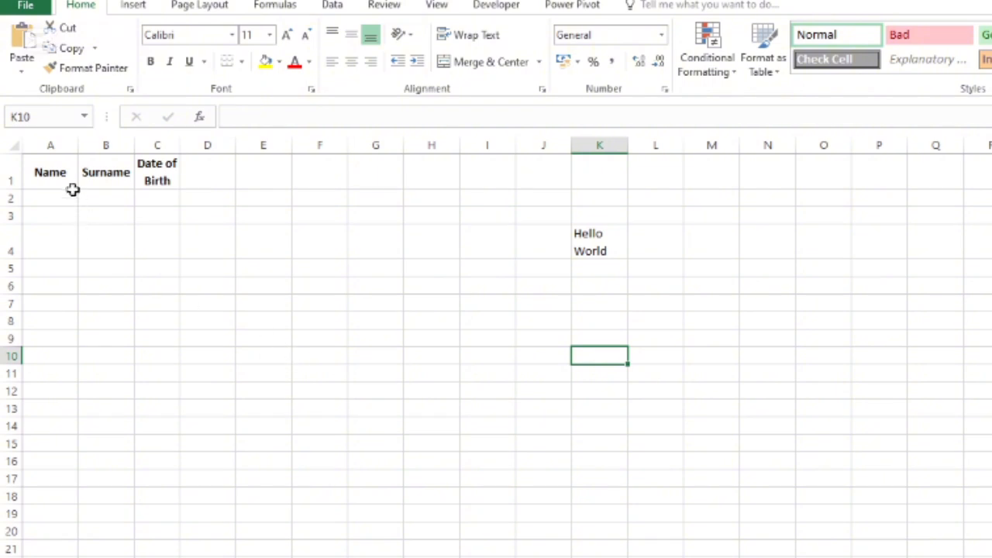
Fill the entire worksheet with a lighter gold theme colour.
{"action": "left_click", "coordinate": [13, 145]}
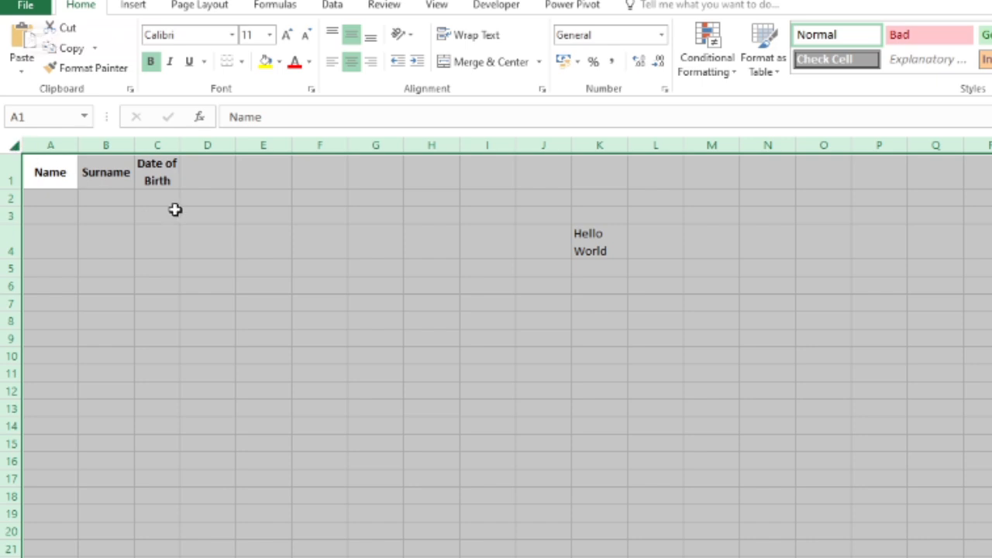
{"action": "left_click", "coordinate": [279, 63]}
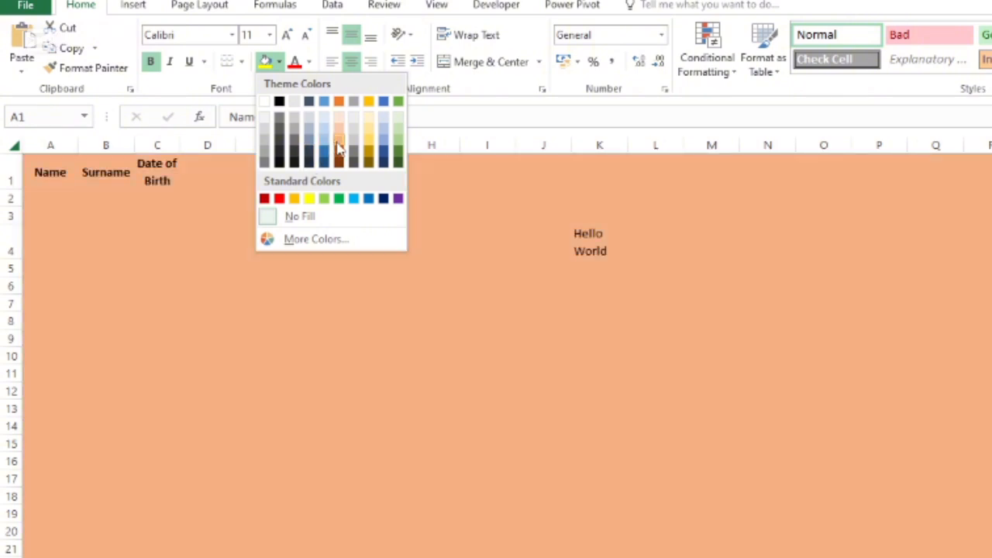
{"action": "left_click", "coordinate": [368, 140]}
{"action": "left_click", "coordinate": [460, 253]}
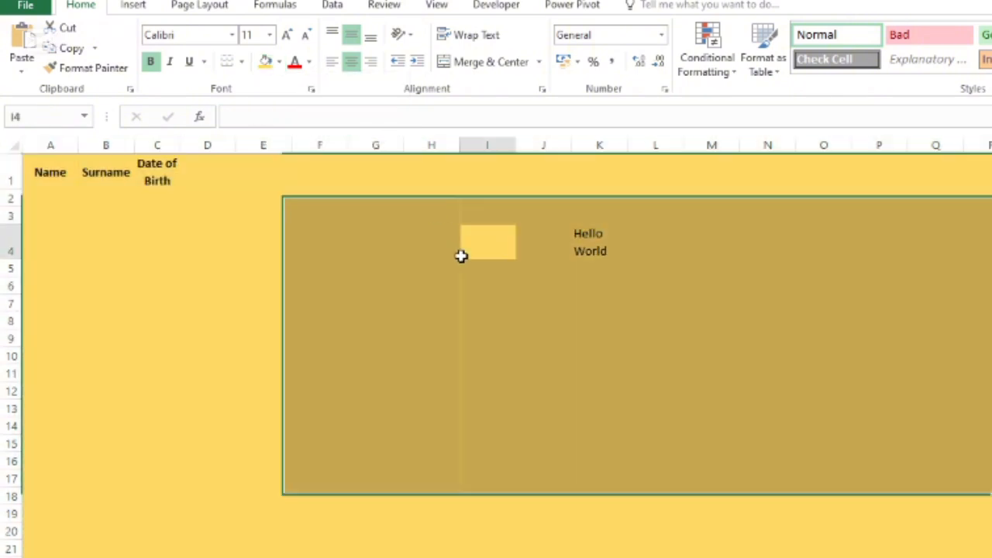
{"action": "left_click", "coordinate": [462, 302]}
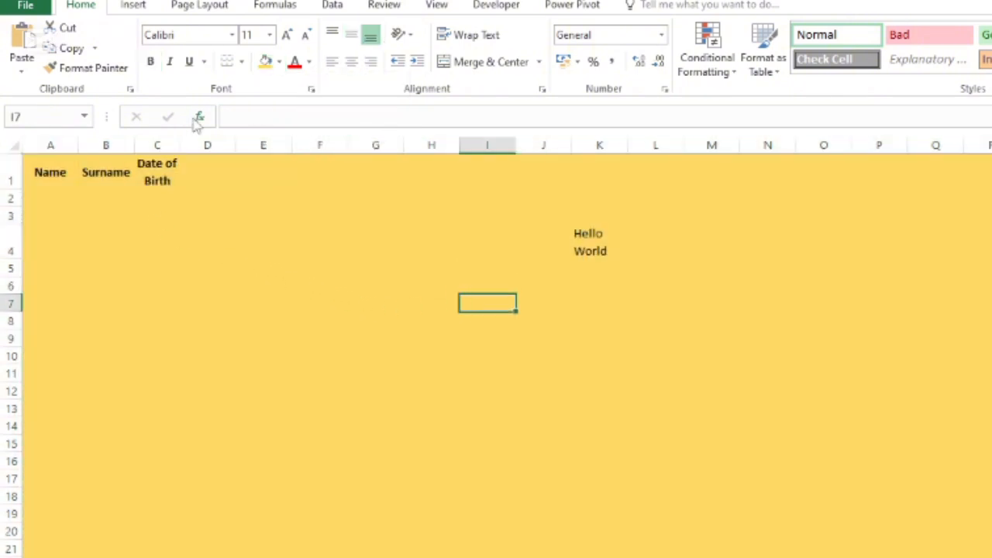
Remove the fill colour from cell I7 only.
{"action": "left_click", "coordinate": [280, 62]}
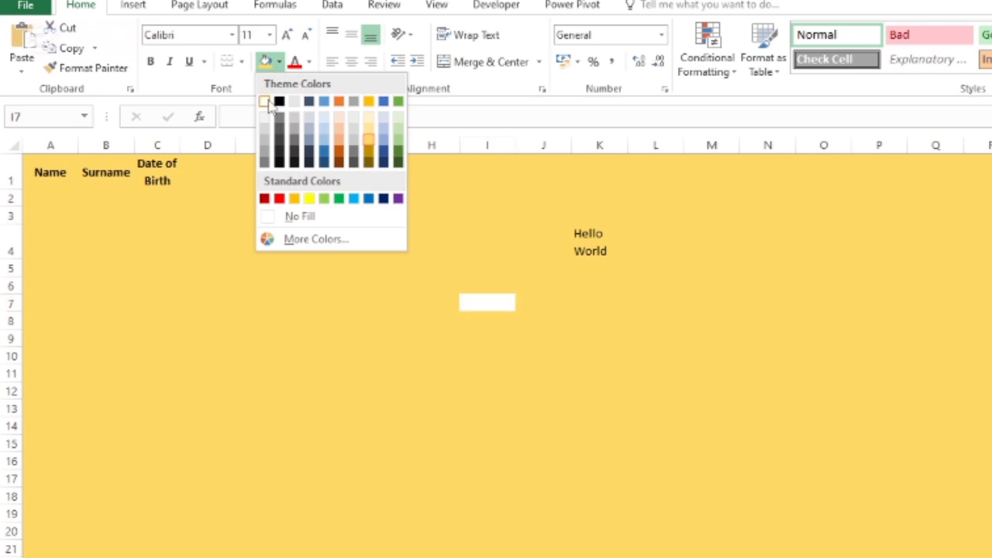
{"action": "left_click", "coordinate": [273, 219]}
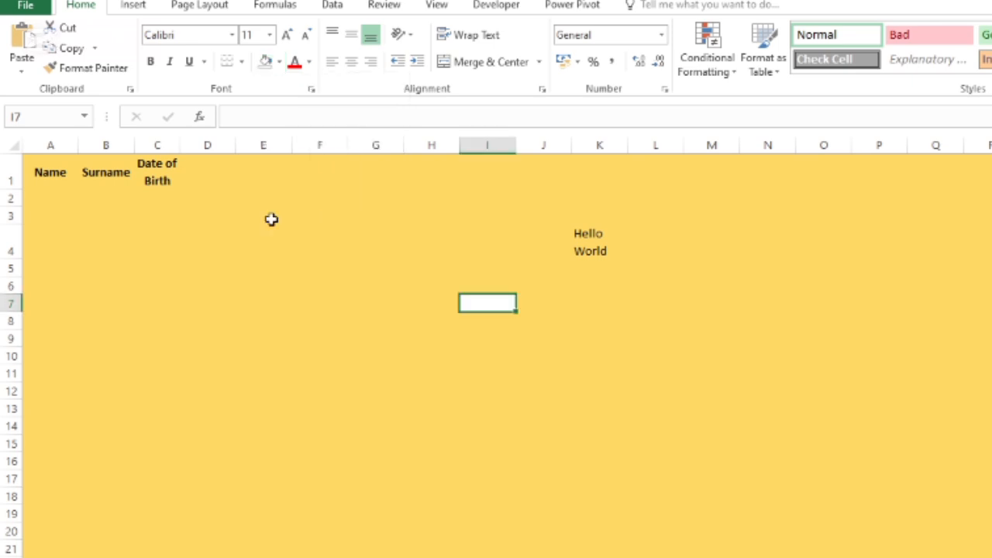
{"action": "left_click", "coordinate": [309, 283]}
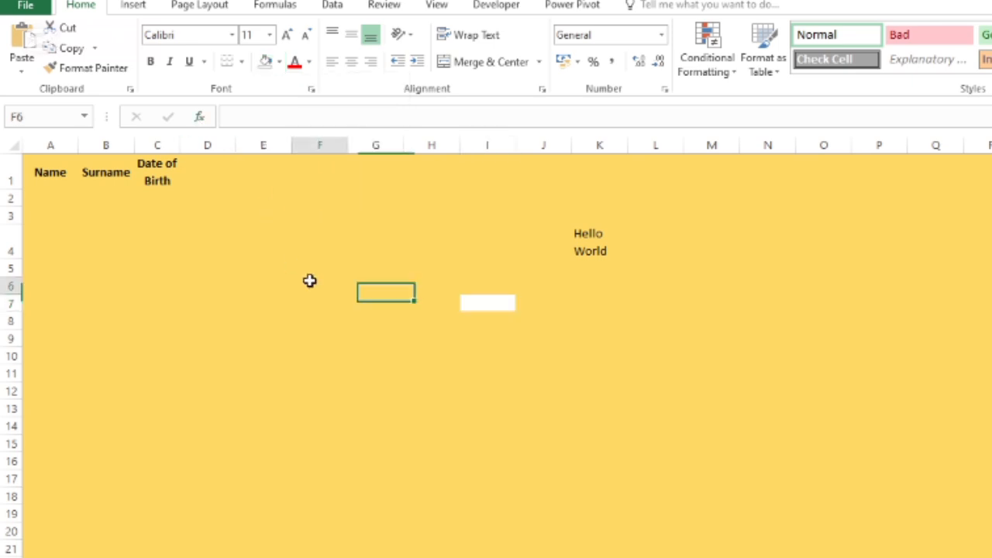
Remove the fill colour from the entire worksheet.
{"action": "left_click", "coordinate": [13, 146]}
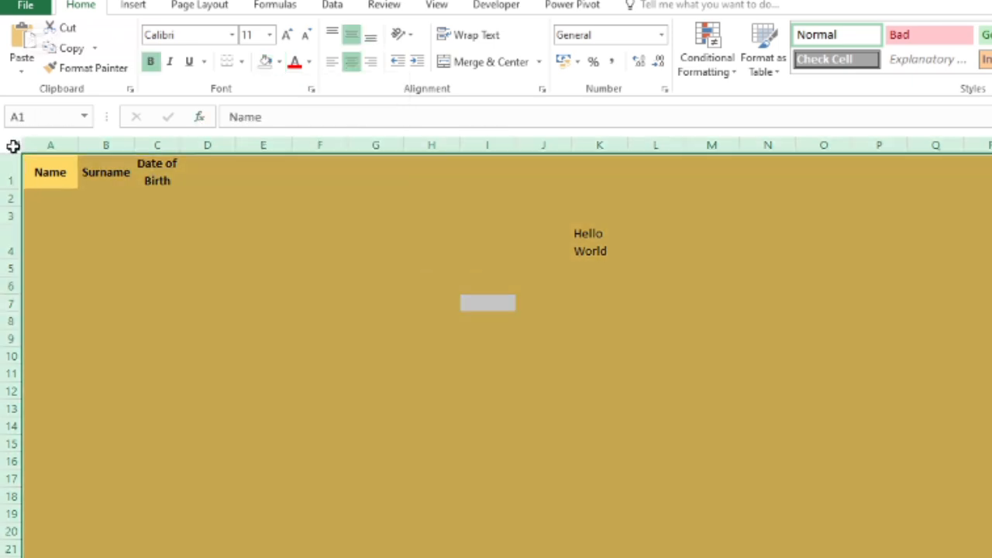
{"action": "left_click", "coordinate": [267, 63]}
{"action": "left_click", "coordinate": [283, 175]}
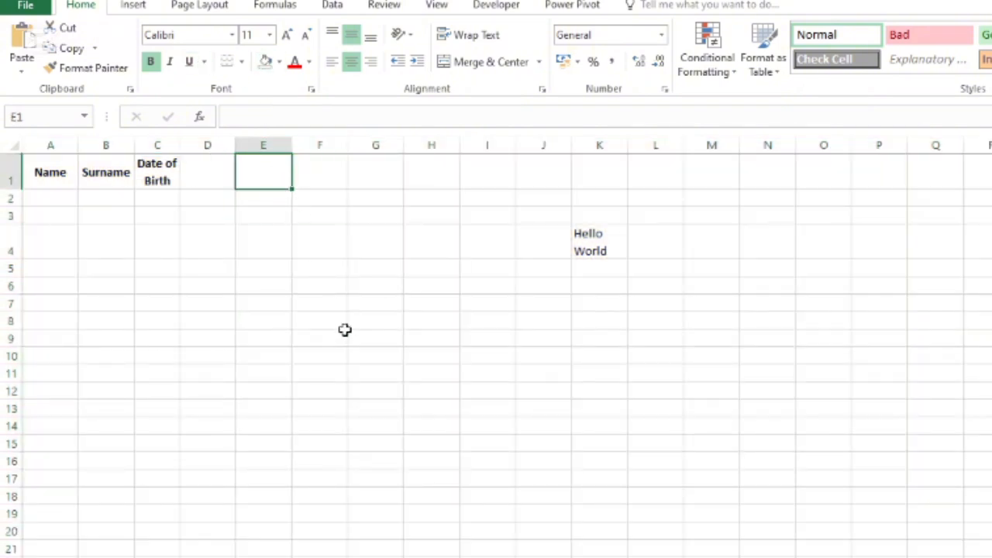
{"action": "left_click", "coordinate": [486, 408]}
{"action": "left_click", "coordinate": [467, 352]}
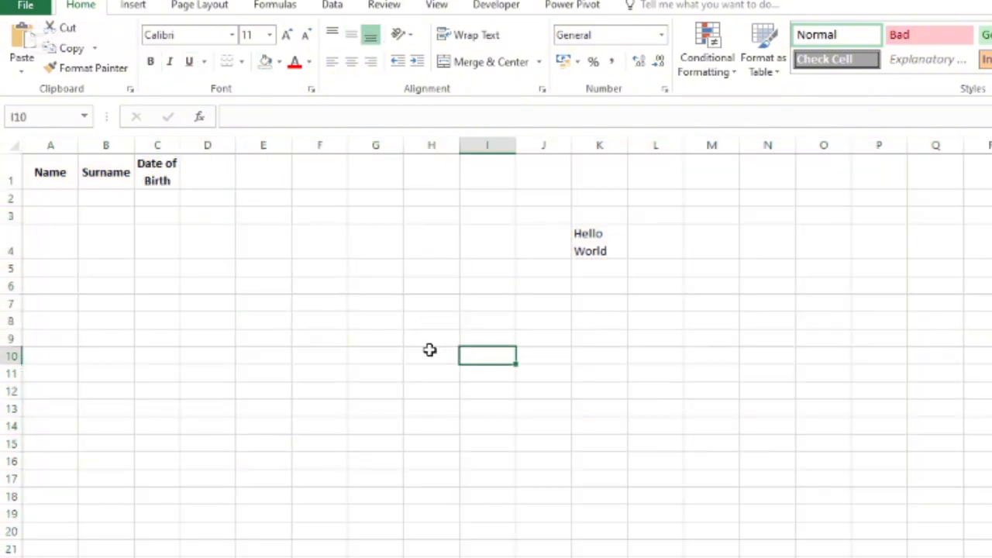
Enter the text YUMI PNG in cell M4, on the same row as the Hello World cell.
{"action": "left_click", "coordinate": [597, 241]}
{"action": "left_click", "coordinate": [721, 246]}
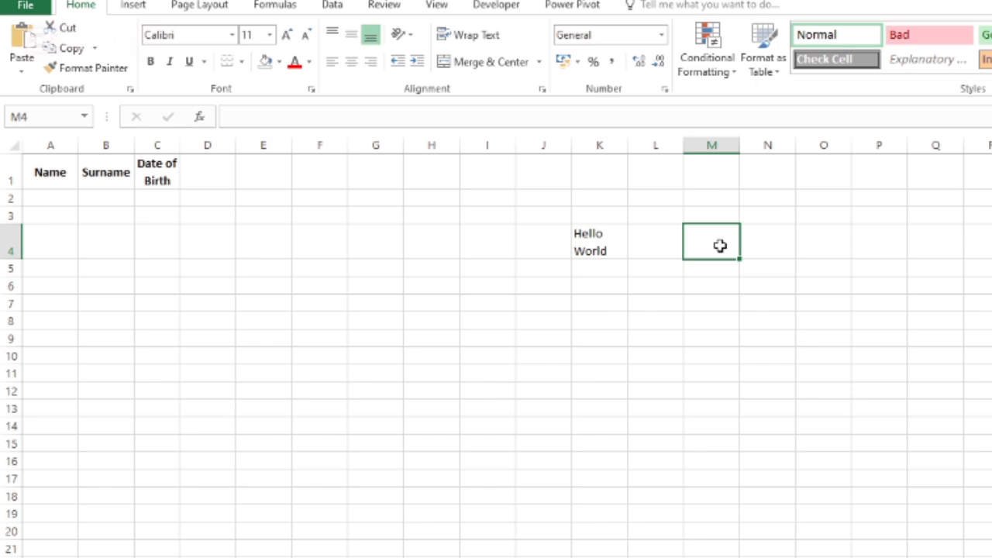
{"action": "type", "text": "YUMI PNG"}
{"action": "left_click", "coordinate": [775, 273]}
{"action": "left_click", "coordinate": [750, 283]}
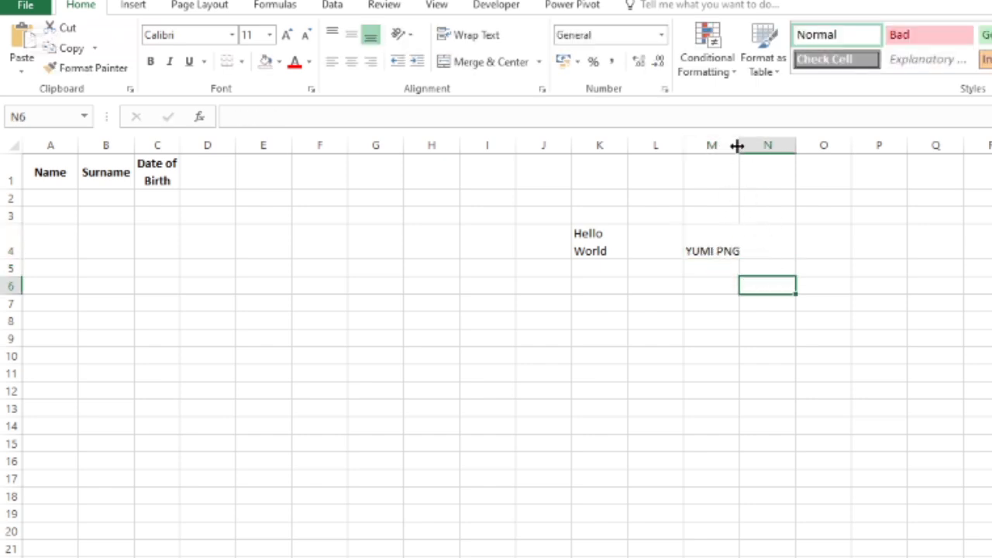
Widen column M slightly, and merge and centre cells M4 and N4.
{"action": "left_click_drag", "start_coordinate": [737, 145], "coordinate": [755, 145]}
{"action": "left_click", "coordinate": [706, 237]}
{"action": "left_click_drag", "start_coordinate": [706, 237], "coordinate": [768, 237]}
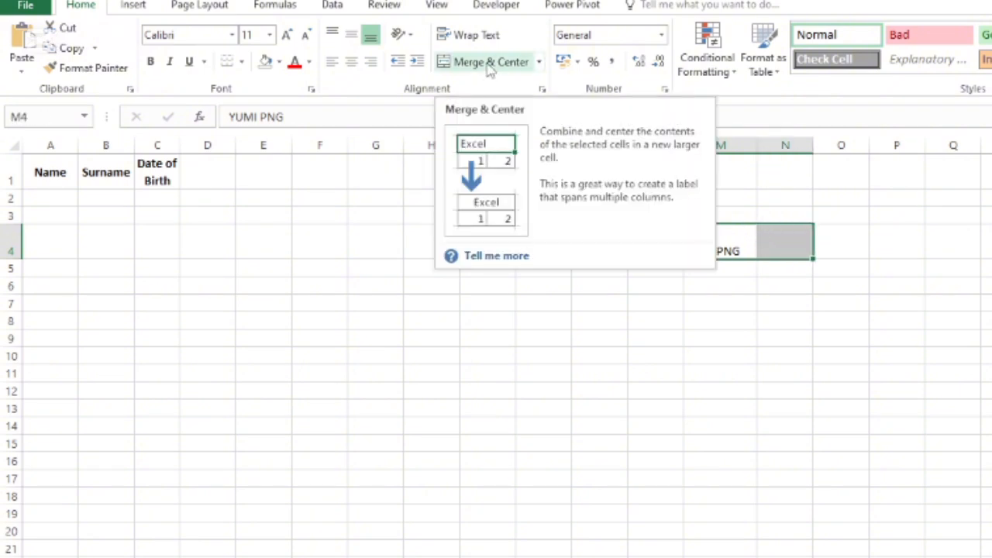
{"action": "left_click", "coordinate": [488, 63]}
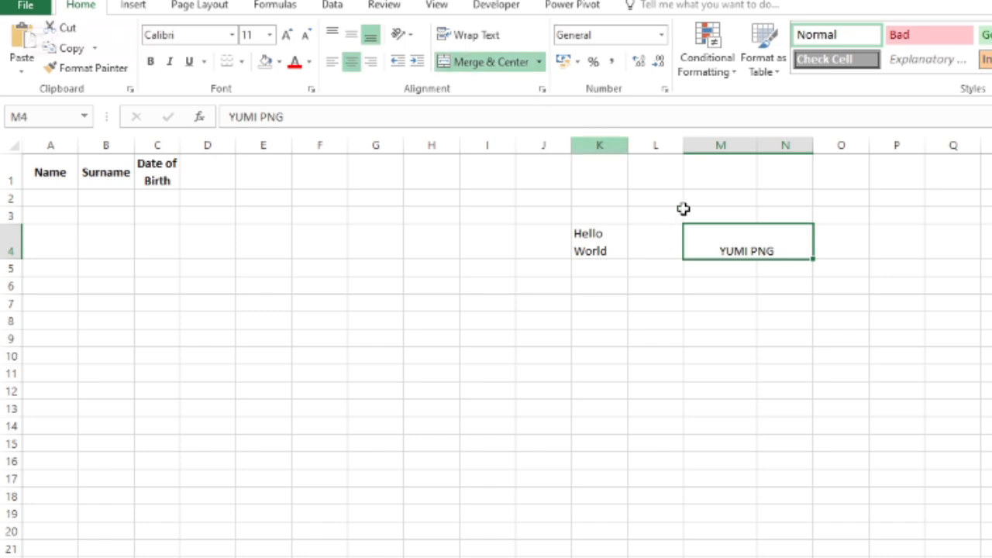
{"action": "left_click", "coordinate": [797, 303]}
Format the merged YUMI PNG cell with vertical middle alignment, bold text and font size 20.
{"action": "left_click", "coordinate": [721, 248]}
{"action": "left_click", "coordinate": [355, 40]}
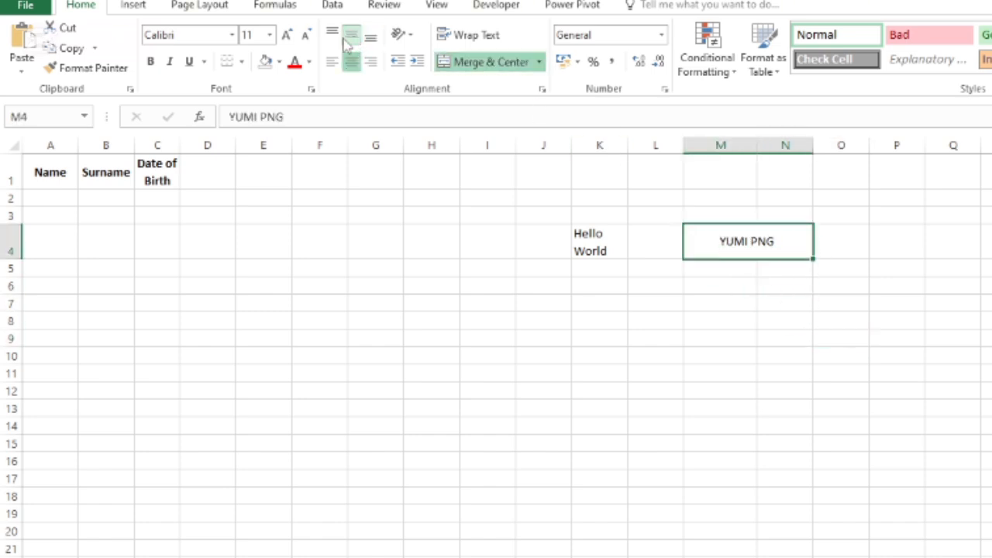
{"action": "left_click", "coordinate": [151, 62]}
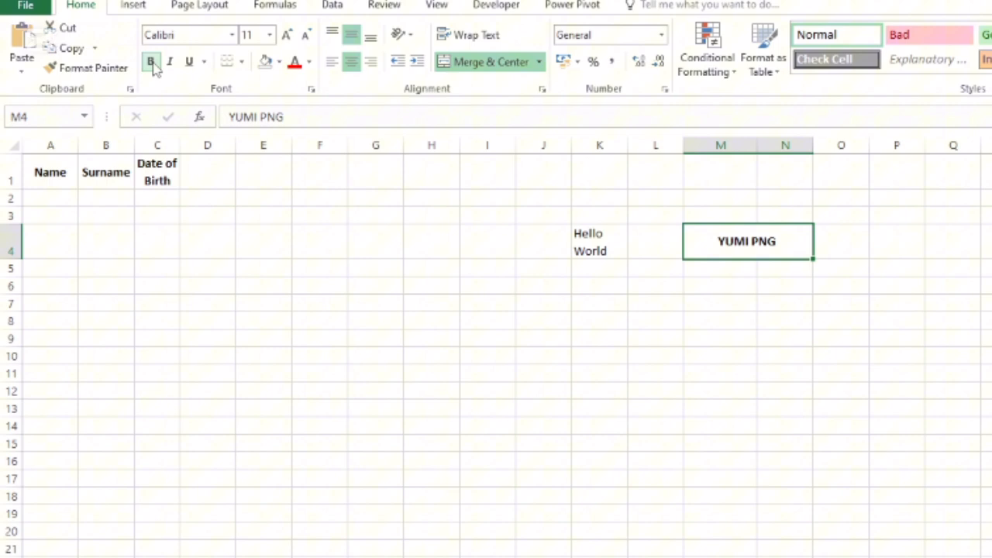
{"action": "left_click", "coordinate": [270, 35]}
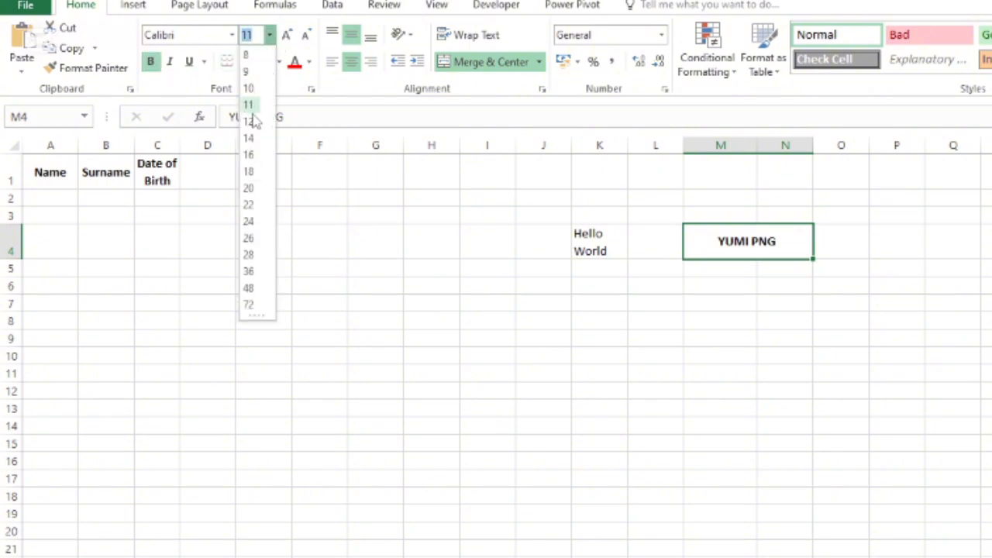
{"action": "left_click", "coordinate": [250, 189]}
{"action": "left_click", "coordinate": [824, 341]}
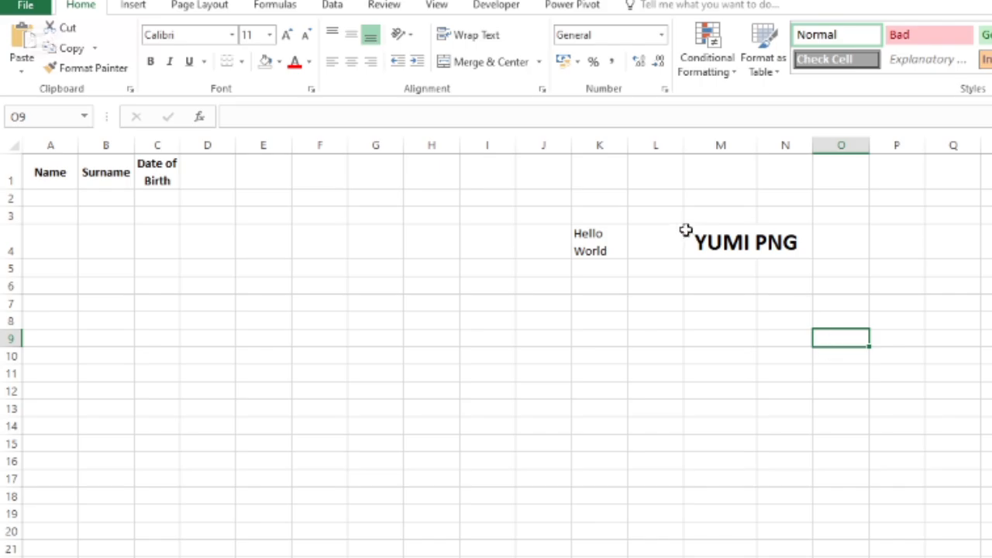
Apply all borders to the range M4:N10, from the merged YUMI PNG cell down to row 10.
{"action": "left_click", "coordinate": [698, 240]}
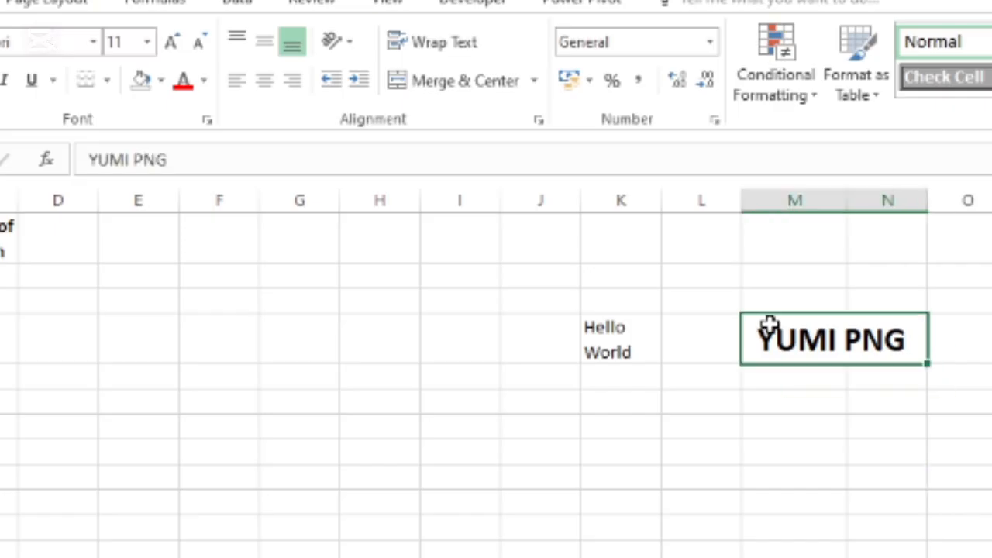
{"action": "left_click_drag", "start_coordinate": [806, 373], "coordinate": [847, 533]}
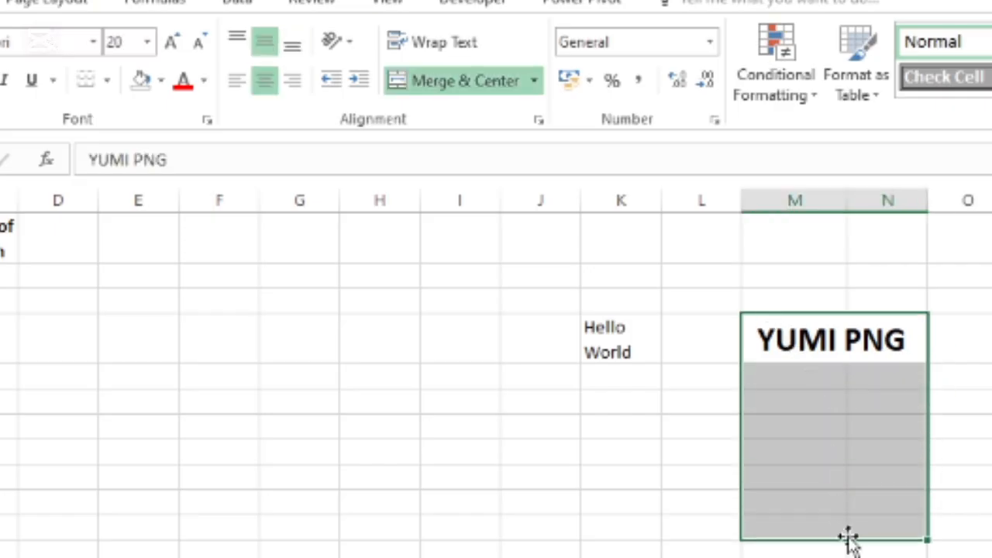
{"action": "left_click", "coordinate": [826, 369]}
{"action": "left_click_drag", "start_coordinate": [768, 338], "coordinate": [882, 499]}
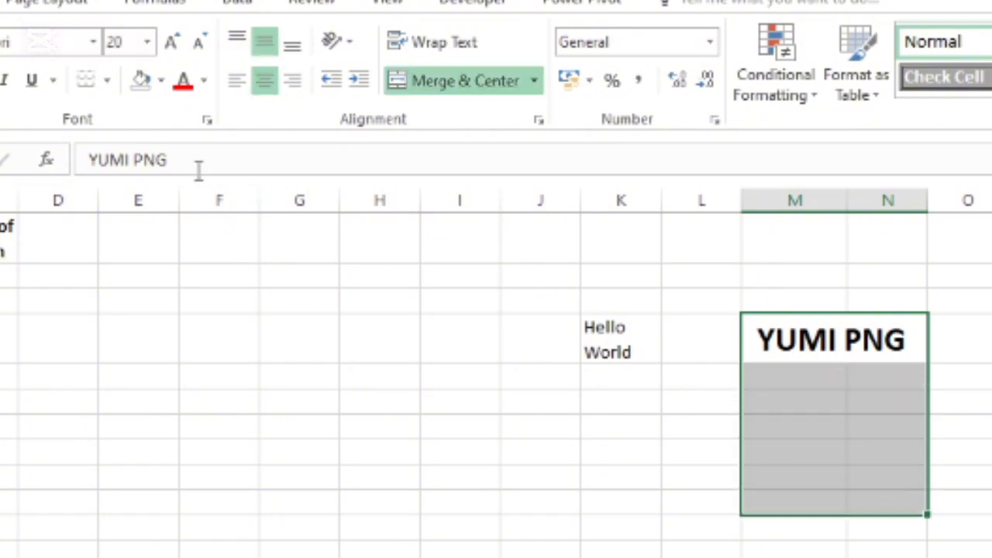
{"action": "left_click", "coordinate": [108, 81]}
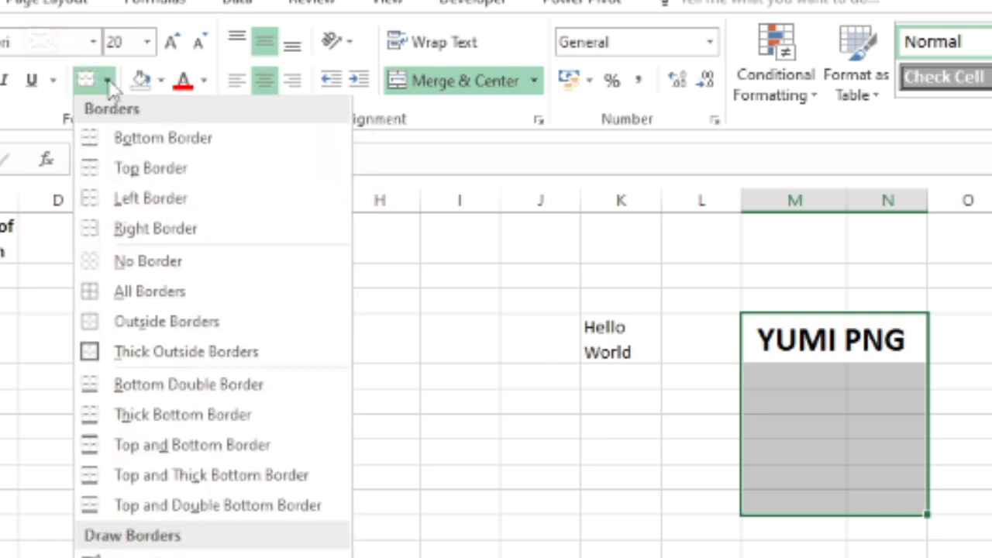
{"action": "left_click", "coordinate": [130, 302]}
{"action": "left_click", "coordinate": [970, 531]}
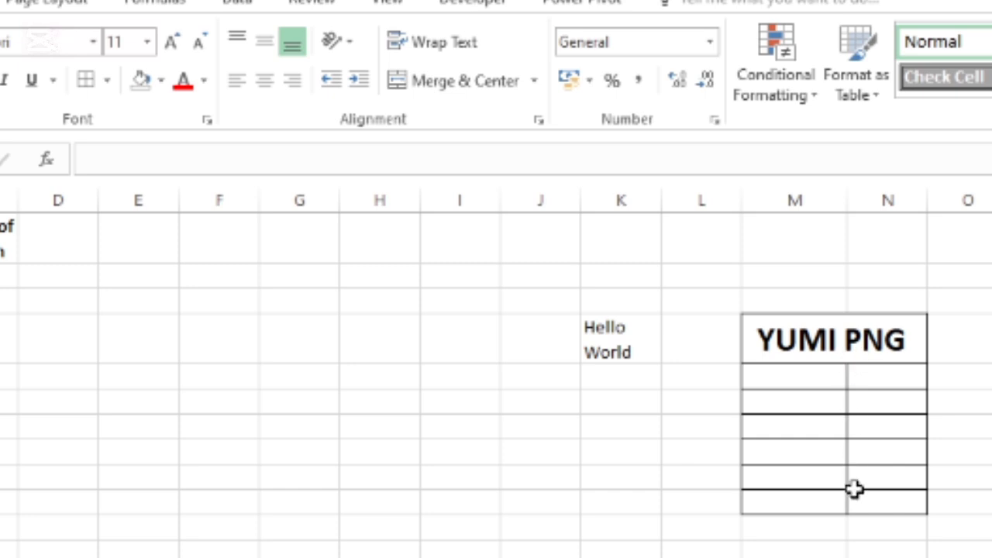
Set the border line colour to the standard dark red and leave border drawing mode.
{"action": "left_click_drag", "start_coordinate": [757, 329], "coordinate": [859, 497]}
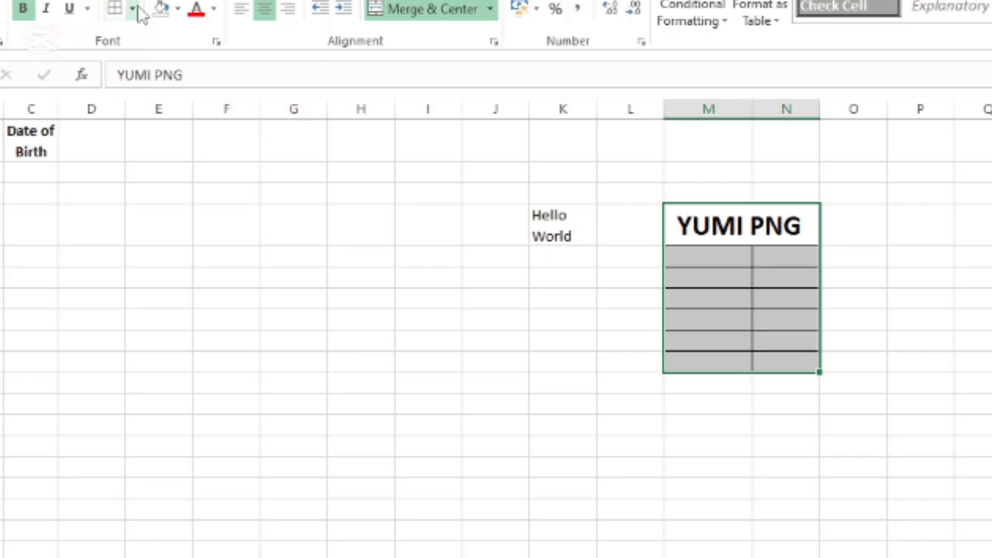
{"action": "left_click", "coordinate": [107, 80]}
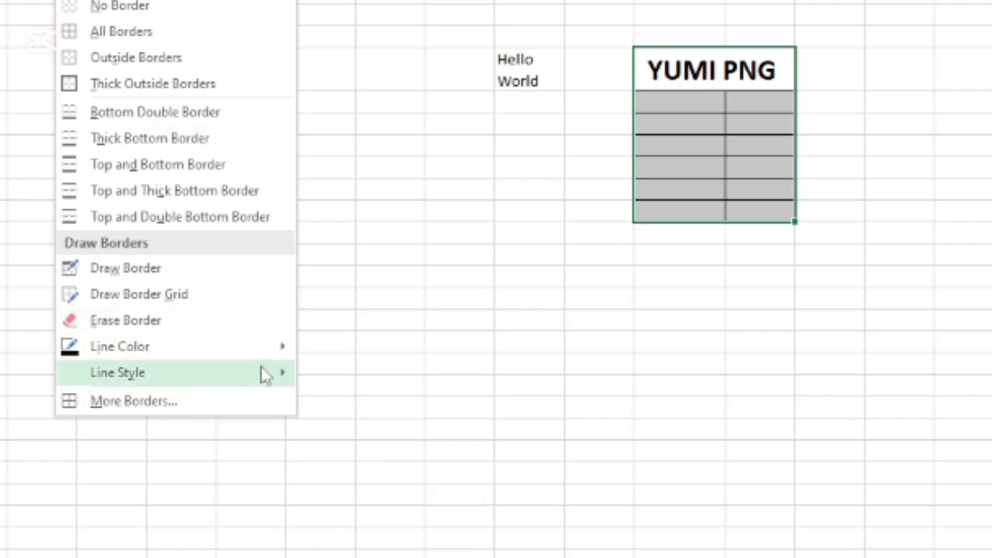
{"action": "mouse_move", "coordinate": [271, 348]}
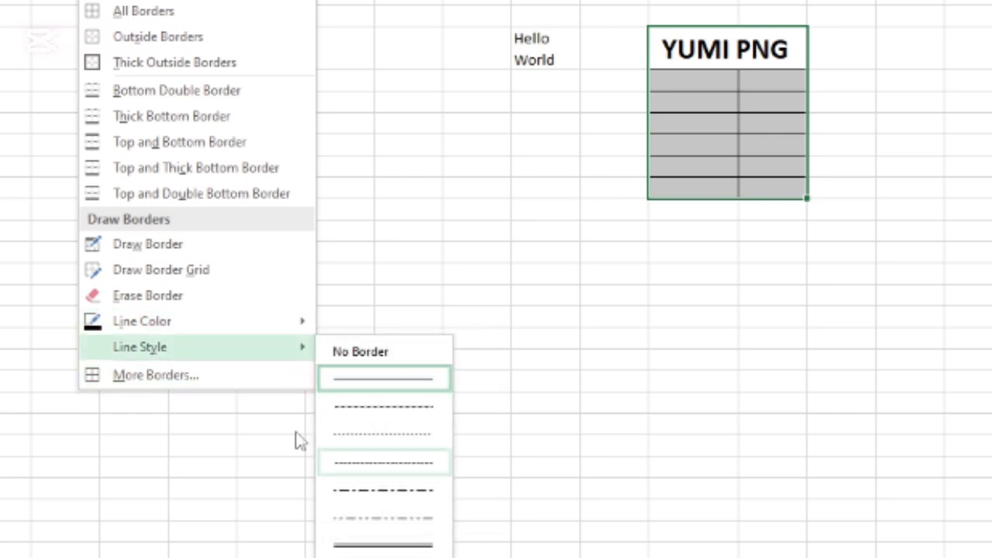
{"action": "mouse_move", "coordinate": [263, 329]}
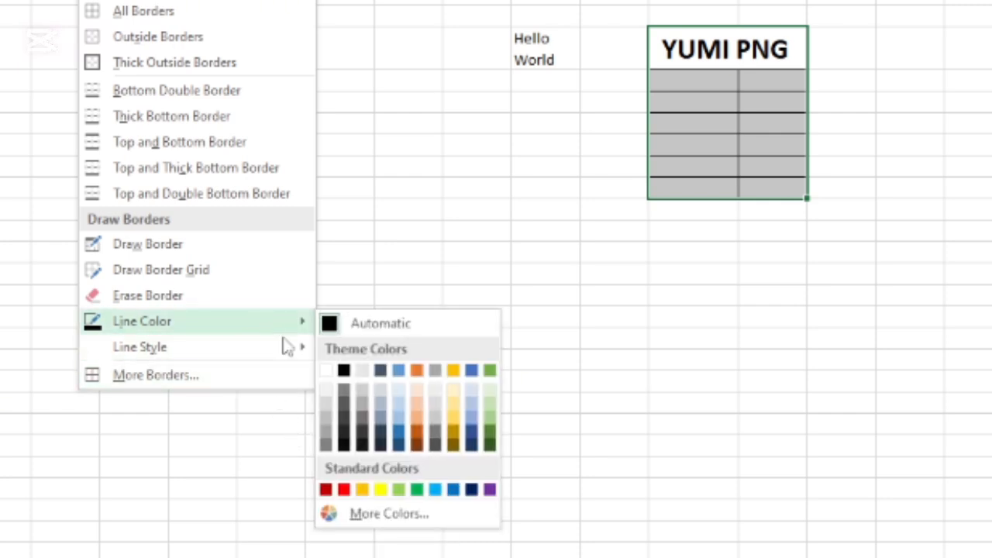
{"action": "left_click", "coordinate": [325, 489]}
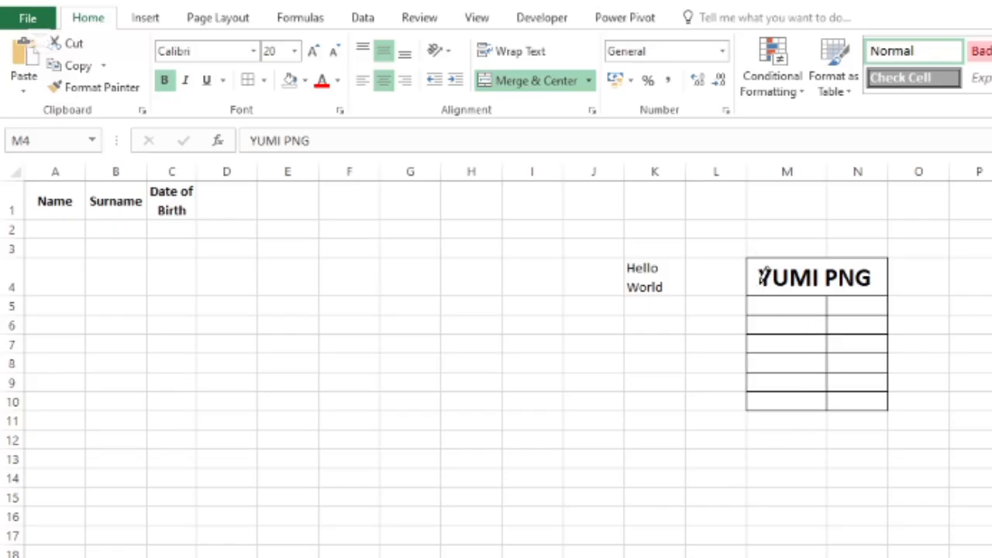
{"action": "key", "text": "Escape"}
{"action": "left_click", "coordinate": [928, 421]}
{"action": "left_click", "coordinate": [925, 433]}
Apply all borders in the chosen dark red line colour to the range M4:N10.
{"action": "left_click_drag", "start_coordinate": [764, 267], "coordinate": [834, 400]}
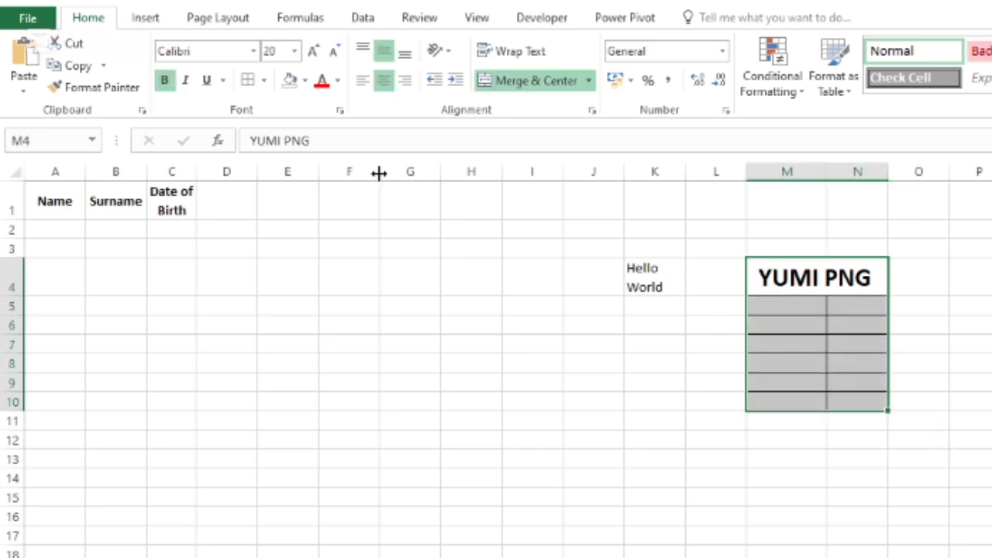
{"action": "left_click", "coordinate": [264, 81]}
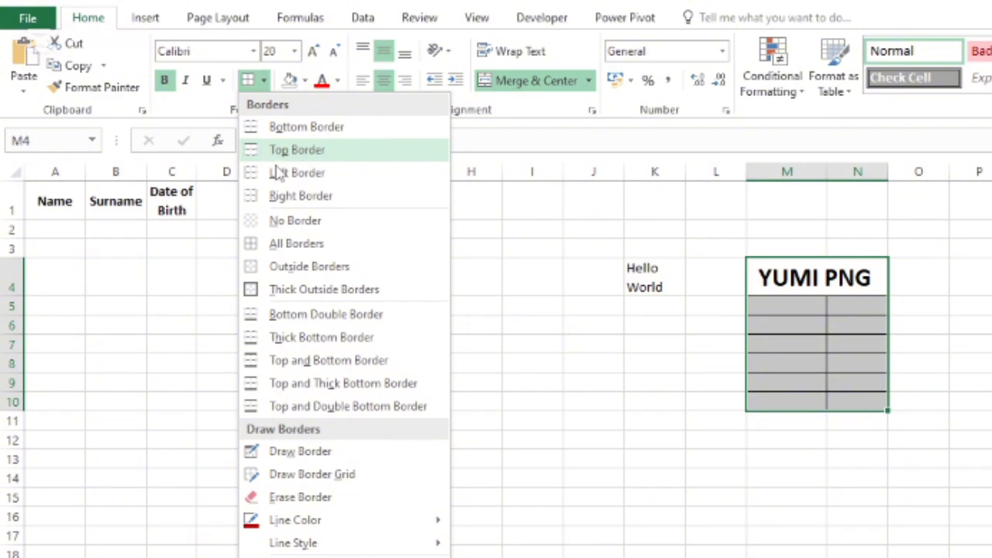
{"action": "left_click", "coordinate": [273, 253]}
{"action": "left_click", "coordinate": [788, 420]}
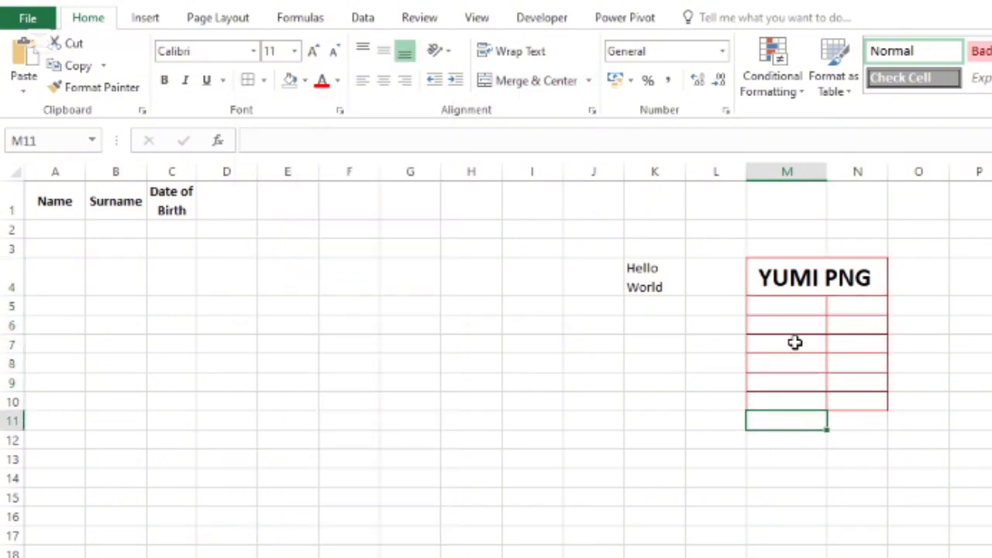
{"action": "left_click", "coordinate": [906, 426]}
{"action": "left_click", "coordinate": [863, 482]}
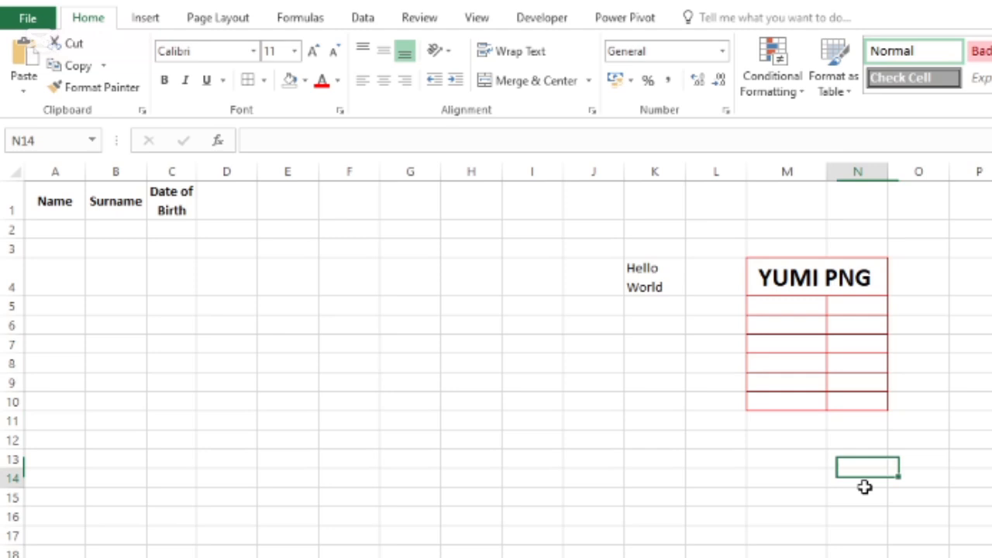
{"action": "left_click", "coordinate": [612, 426]}
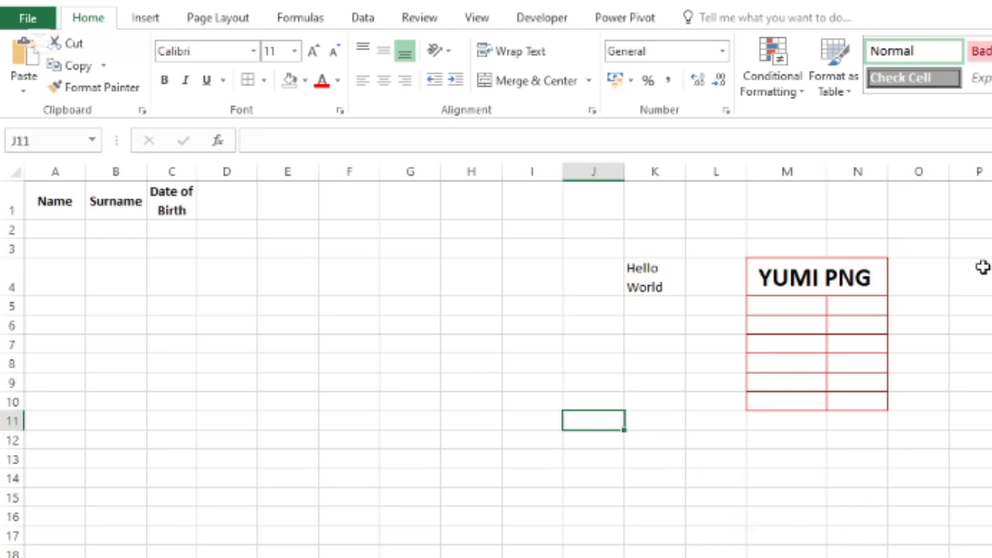
Hide the worksheet gridlines.
{"action": "left_click", "coordinate": [477, 18]}
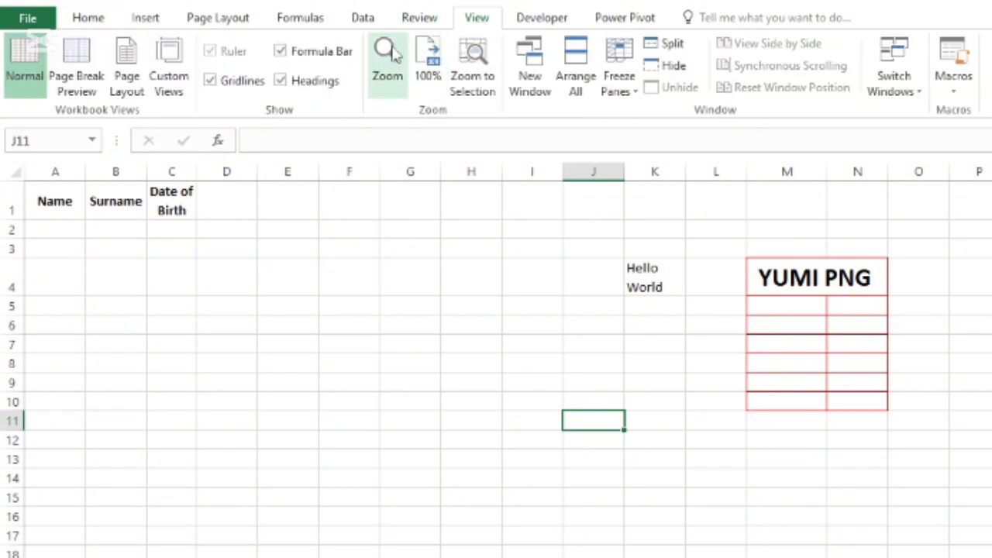
{"action": "left_click", "coordinate": [210, 82]}
{"action": "left_click", "coordinate": [233, 299]}
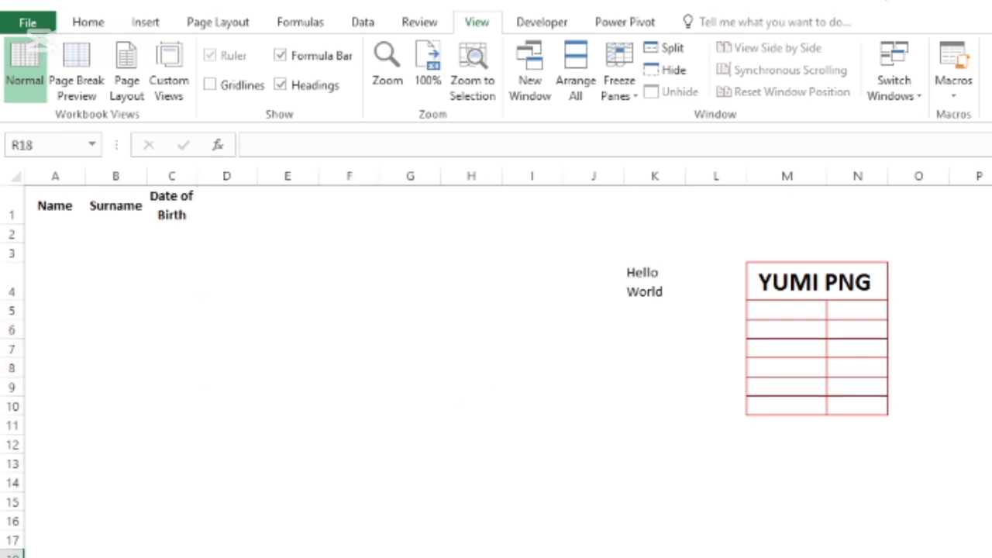
{"action": "left_click", "coordinate": [88, 22]}
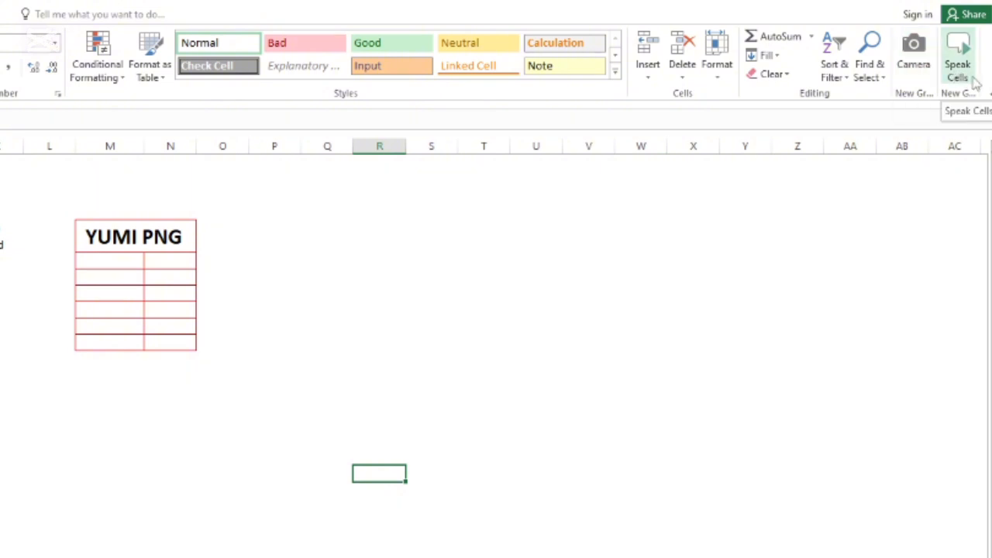
{"action": "left_click", "coordinate": [548, 307]}
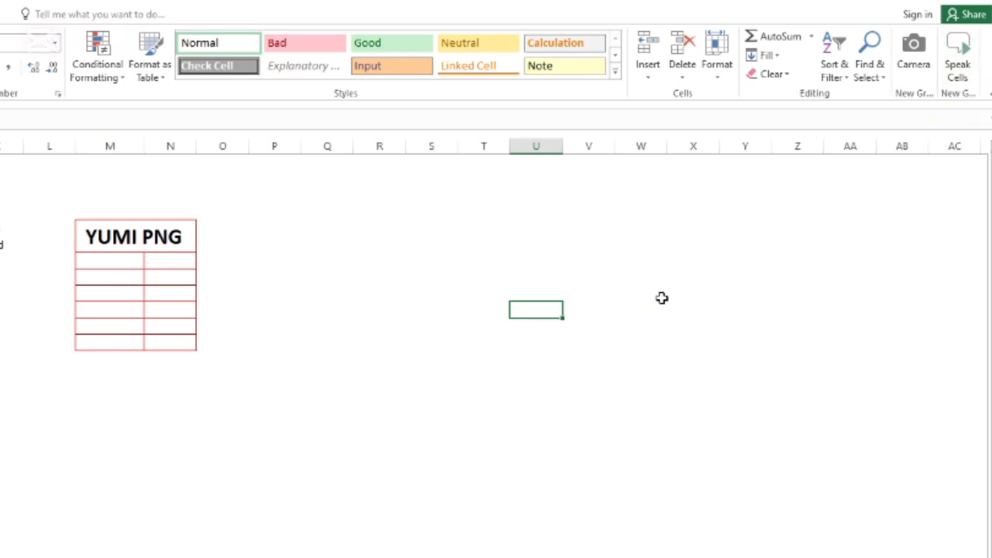
{"action": "left_click", "coordinate": [494, 396]}
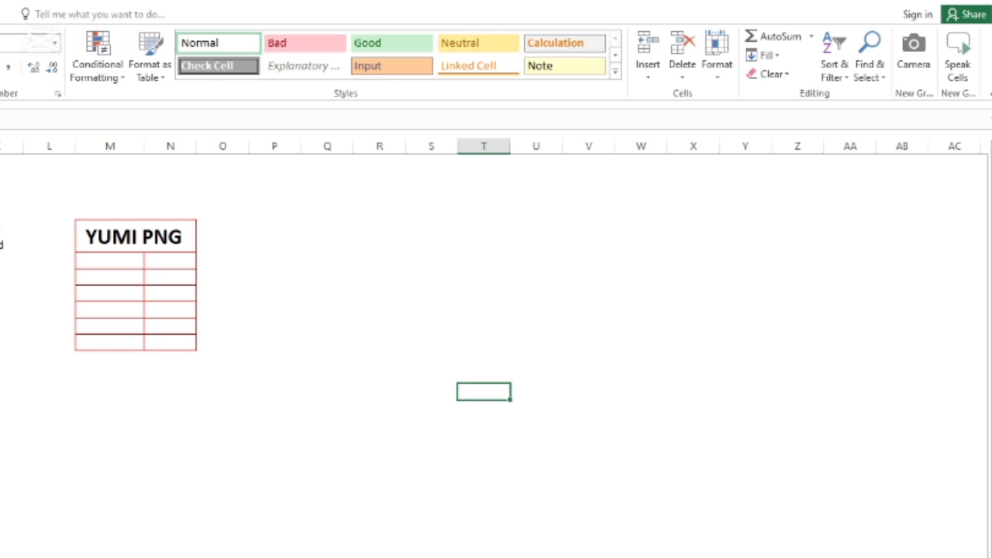
{"action": "key", "text": "alt+a"}
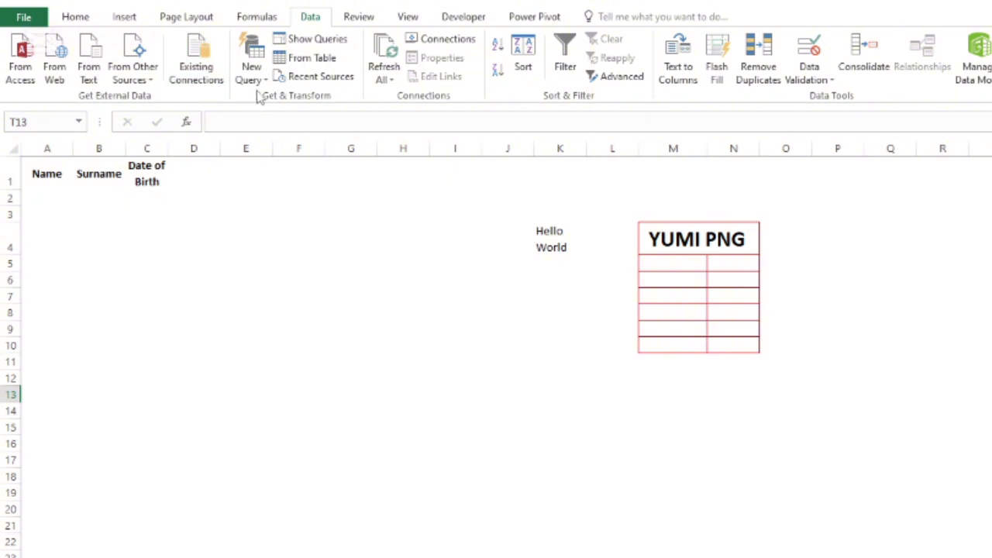
{"action": "left_click", "coordinate": [431, 231]}
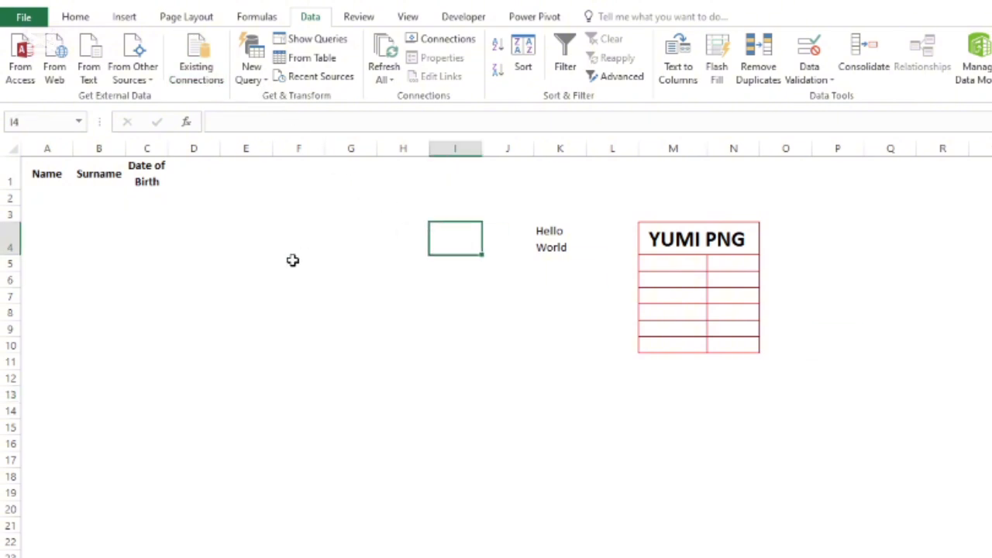
{"action": "left_click", "coordinate": [581, 346]}
{"action": "left_click", "coordinate": [529, 439]}
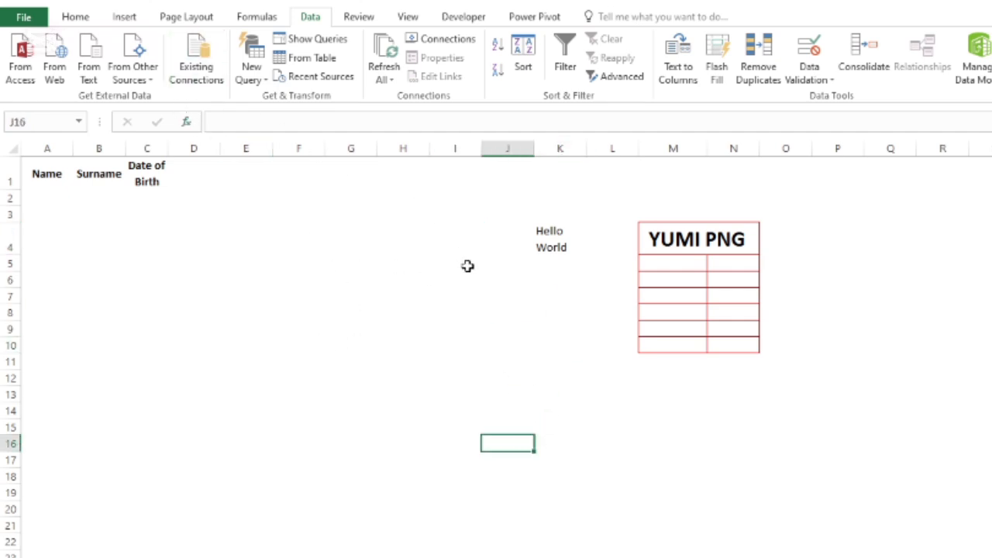
Show the gridlines on the worksheet again.
{"action": "left_click", "coordinate": [408, 17]}
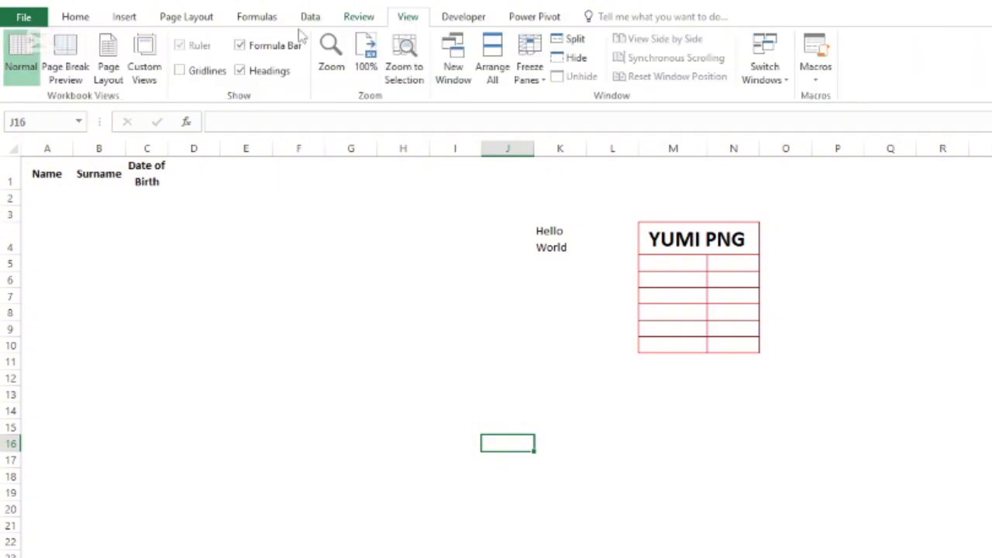
{"action": "left_click", "coordinate": [182, 71]}
{"action": "left_click", "coordinate": [539, 348]}
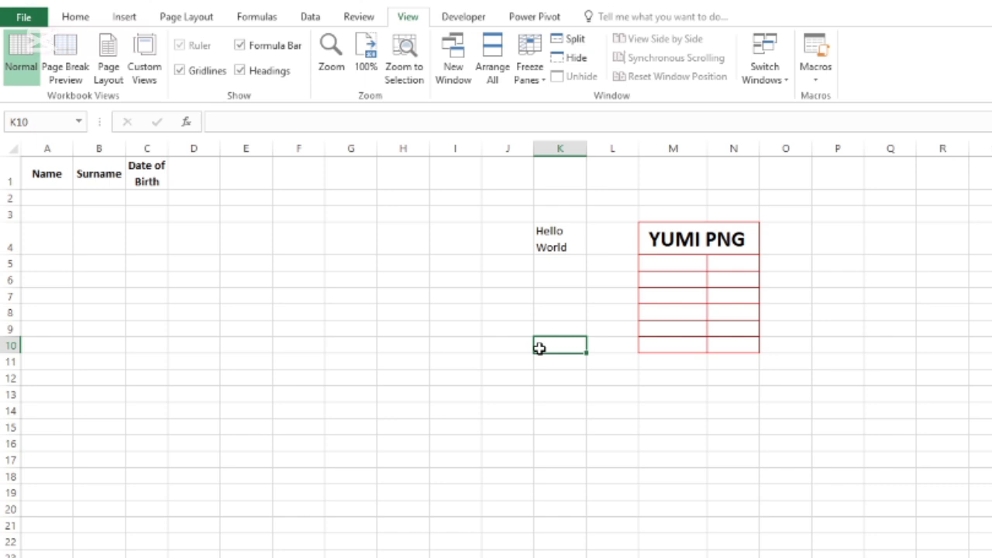
{"action": "left_click", "coordinate": [750, 446]}
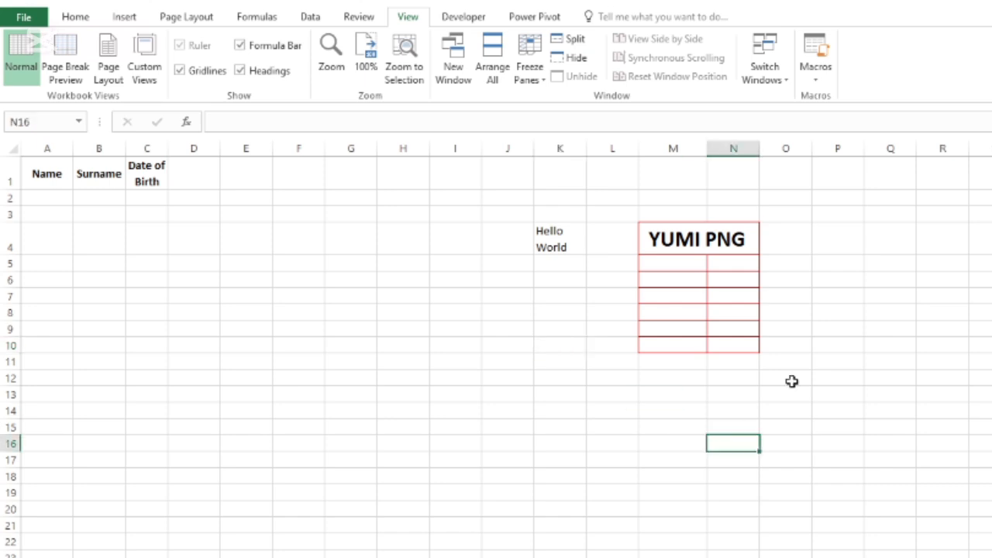
{"action": "left_click", "coordinate": [768, 407]}
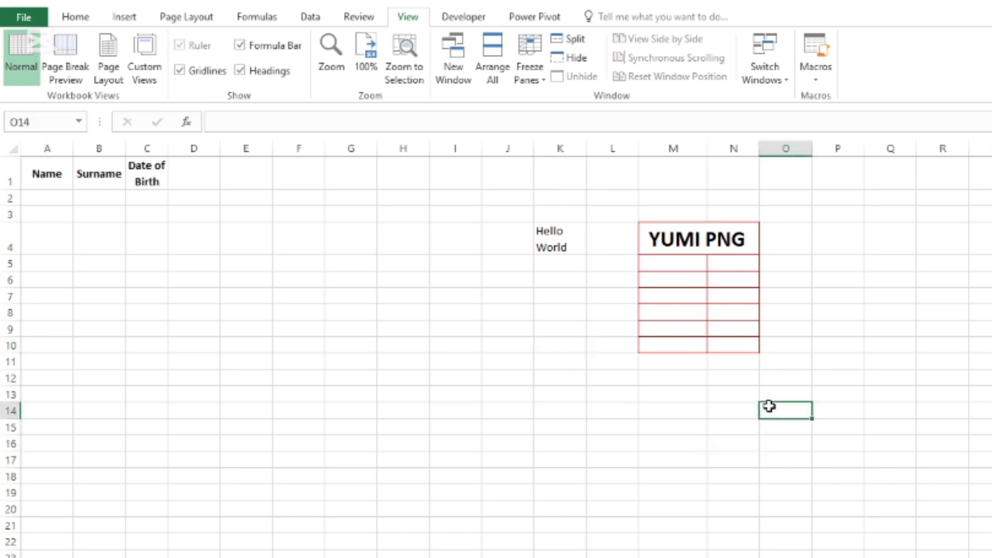
{"action": "left_click", "coordinate": [702, 408]}
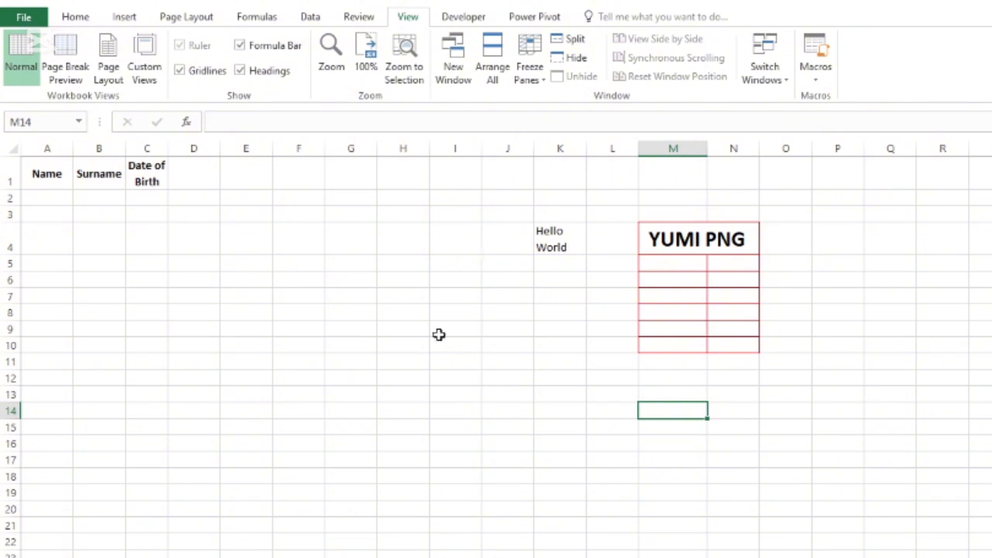
Widen columns A to C equally so that the Date of Birth heading fits on one line.
{"action": "left_click_drag", "start_coordinate": [61, 147], "coordinate": [275, 148]}
{"action": "left_click", "coordinate": [354, 264]}
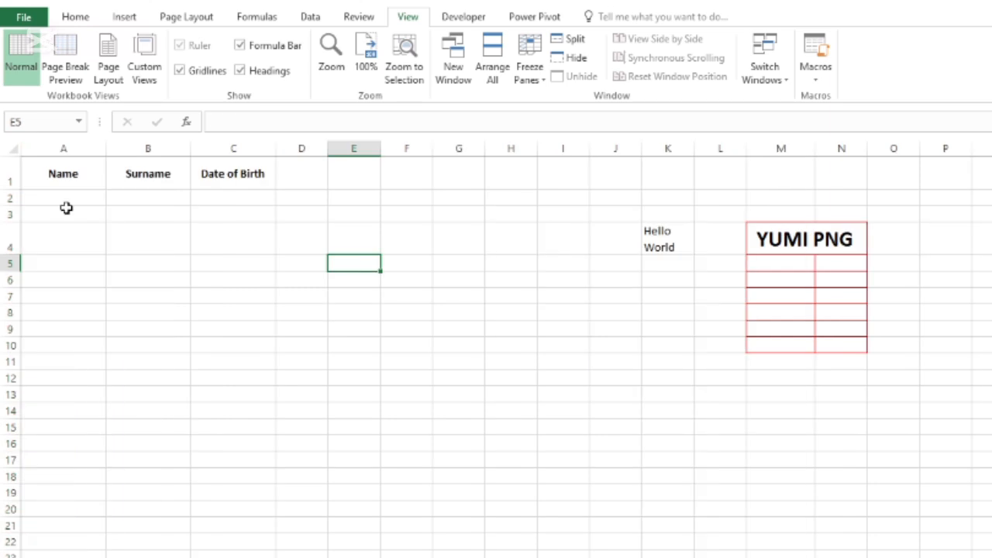